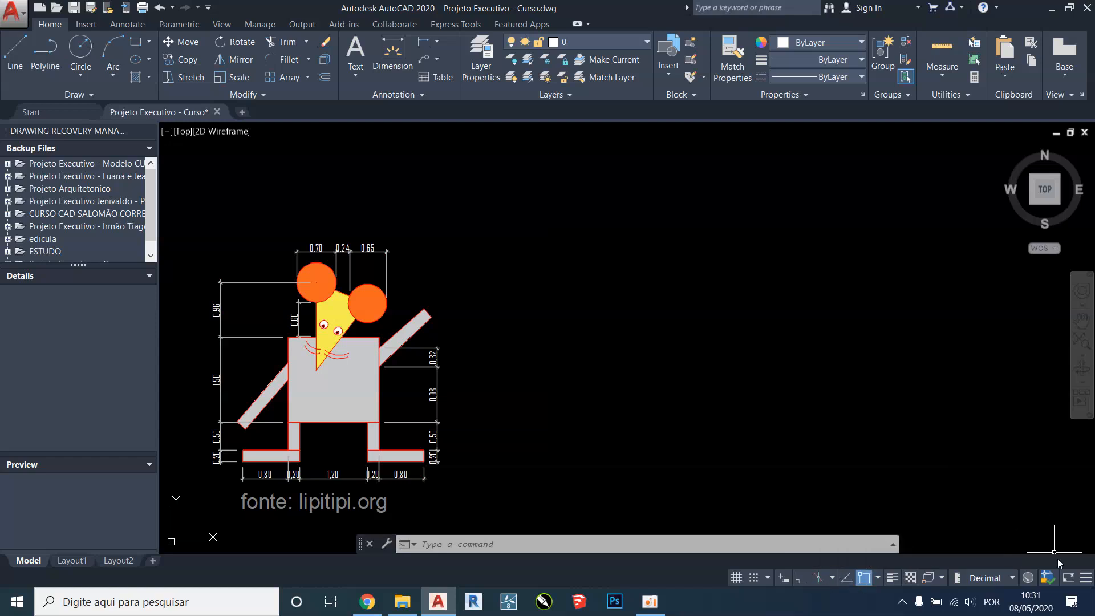
Step: Turn on Ortho mode and review which drafting tools are enabled for the status bar
click(1086, 578)
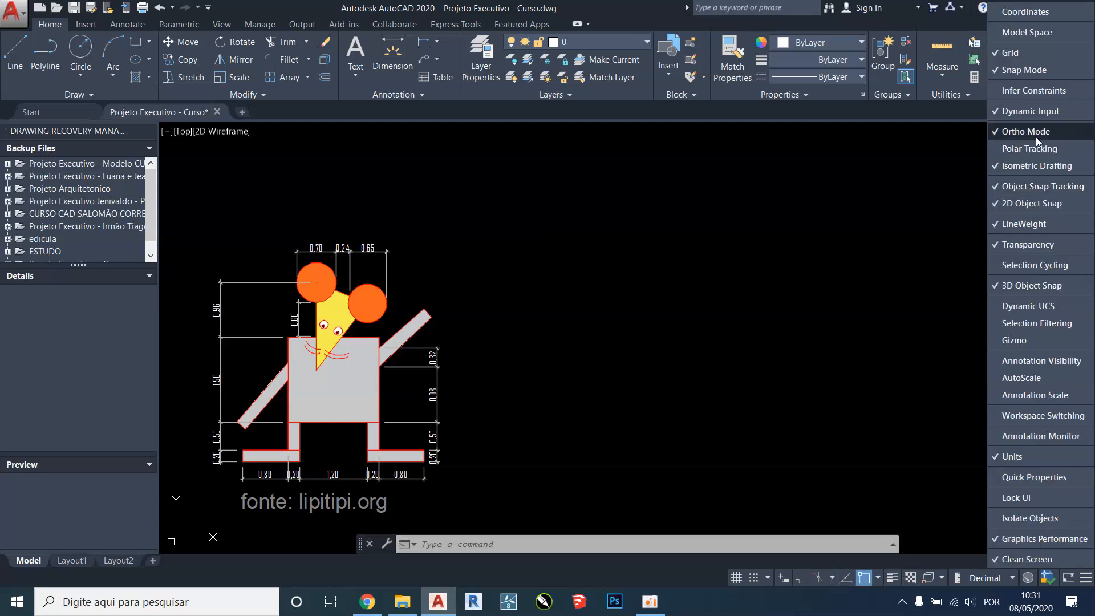
click(802, 580)
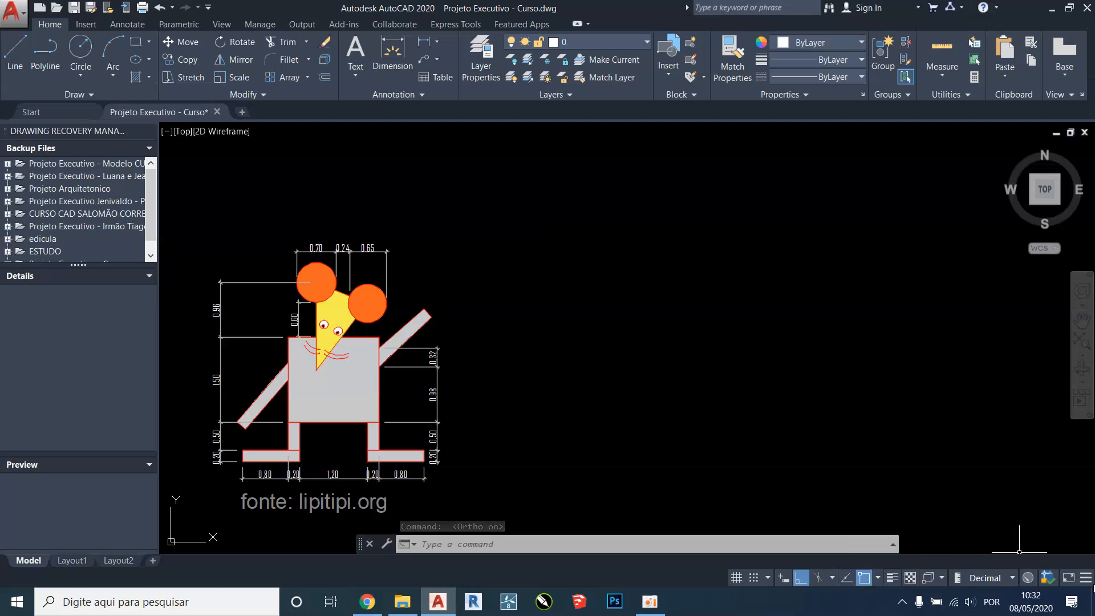
click(1088, 579)
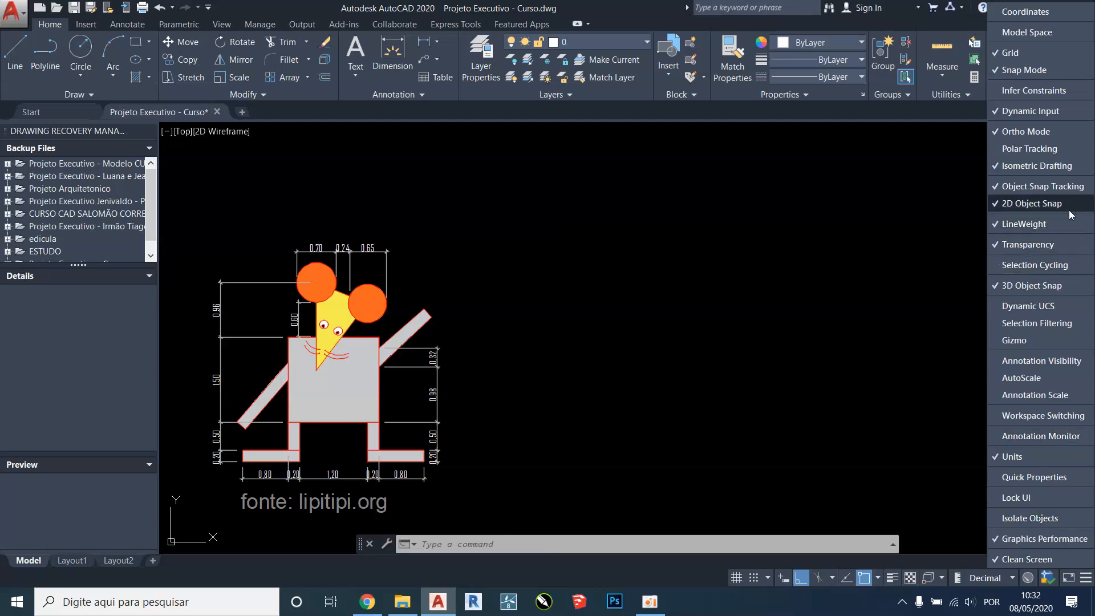
click(596, 319)
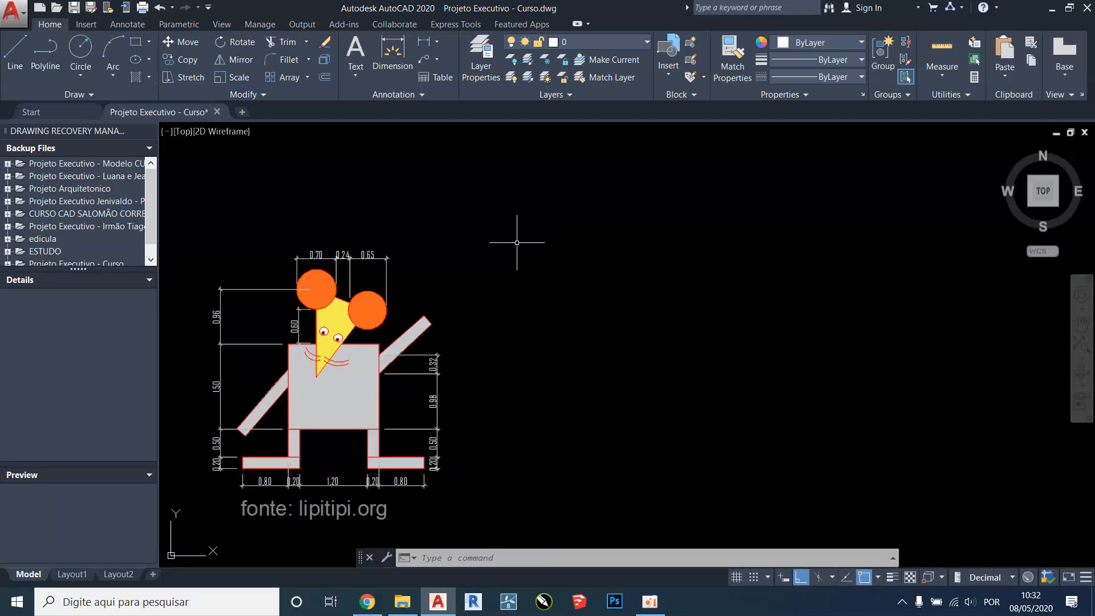
Step: Draw a horizontal line 3 units long in the empty area beside the mouse figure, with Ortho mode on
middle_drag(594, 315, 560, 285)
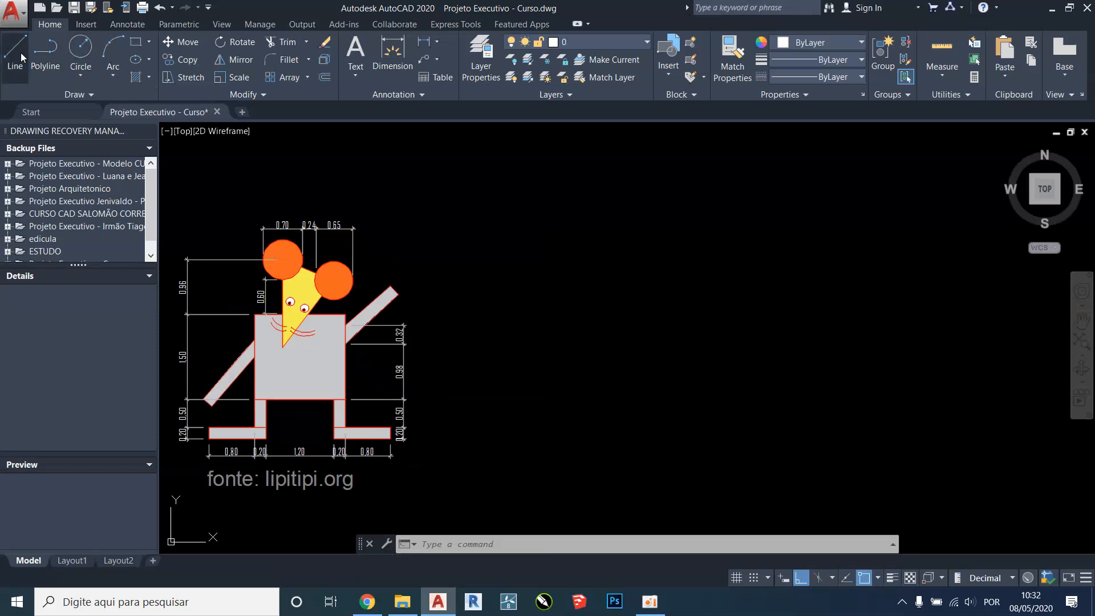
text(1)
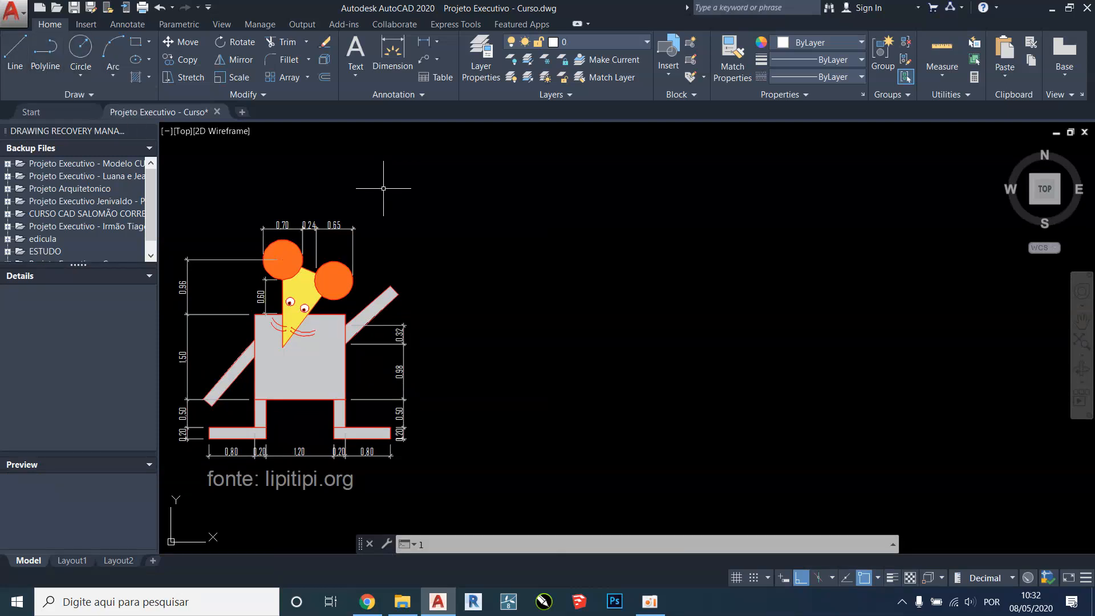
key(Return)
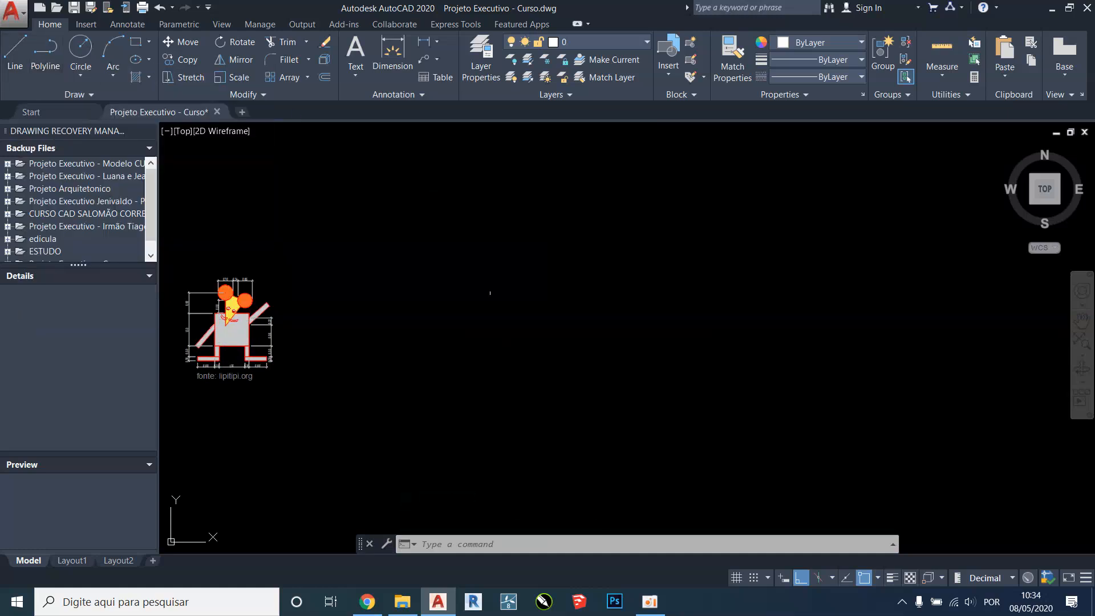
text(l)
key(Return)
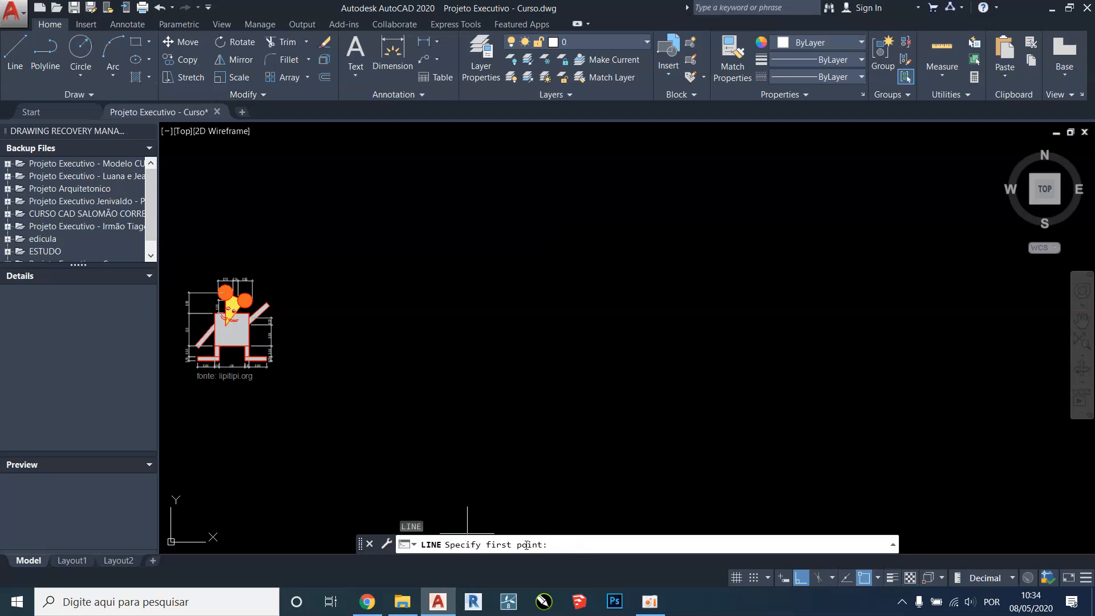
click(441, 372)
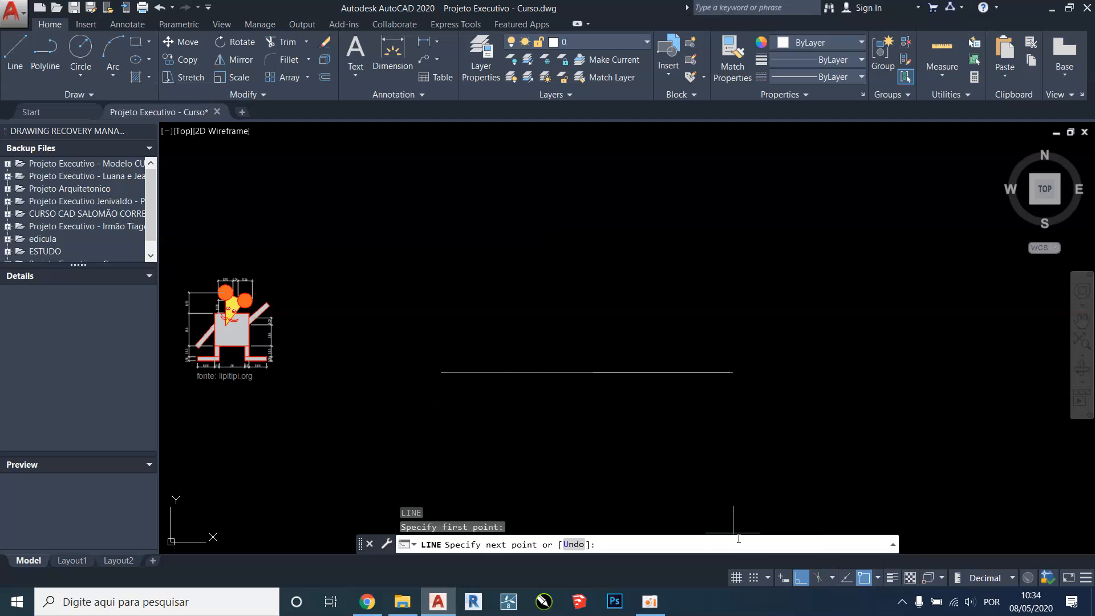
click(801, 580)
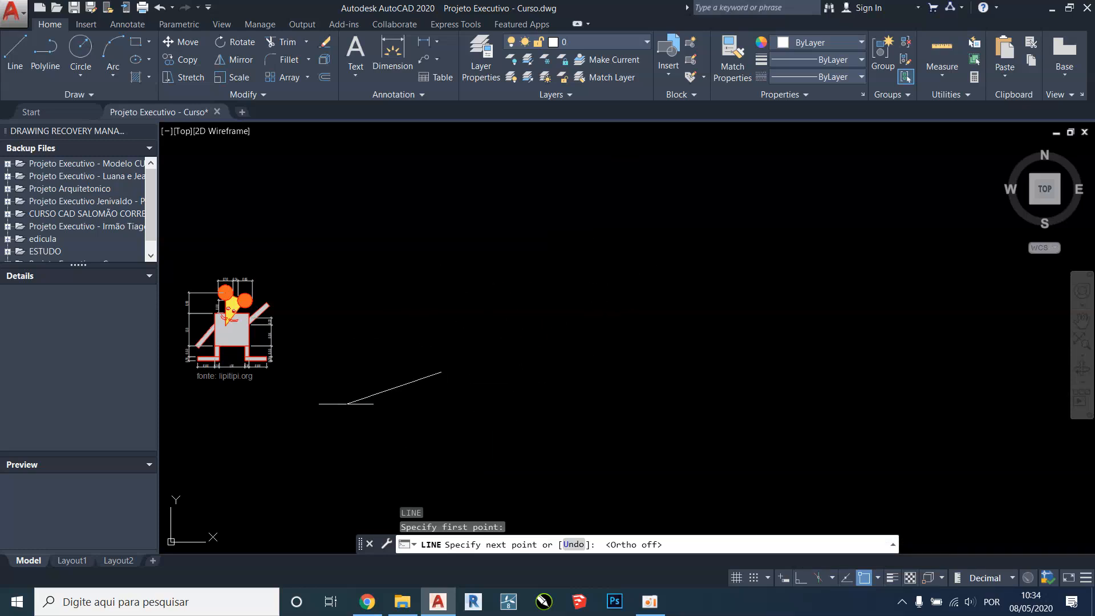
click(801, 581)
scroll(559, 359, up, 2)
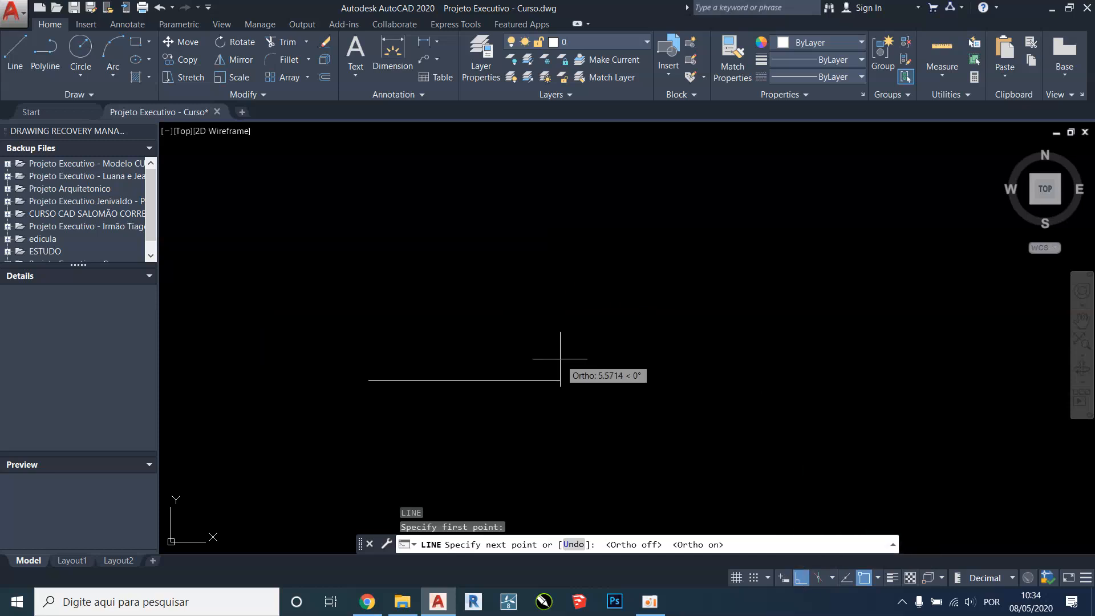
middle_drag(489, 345, 658, 347)
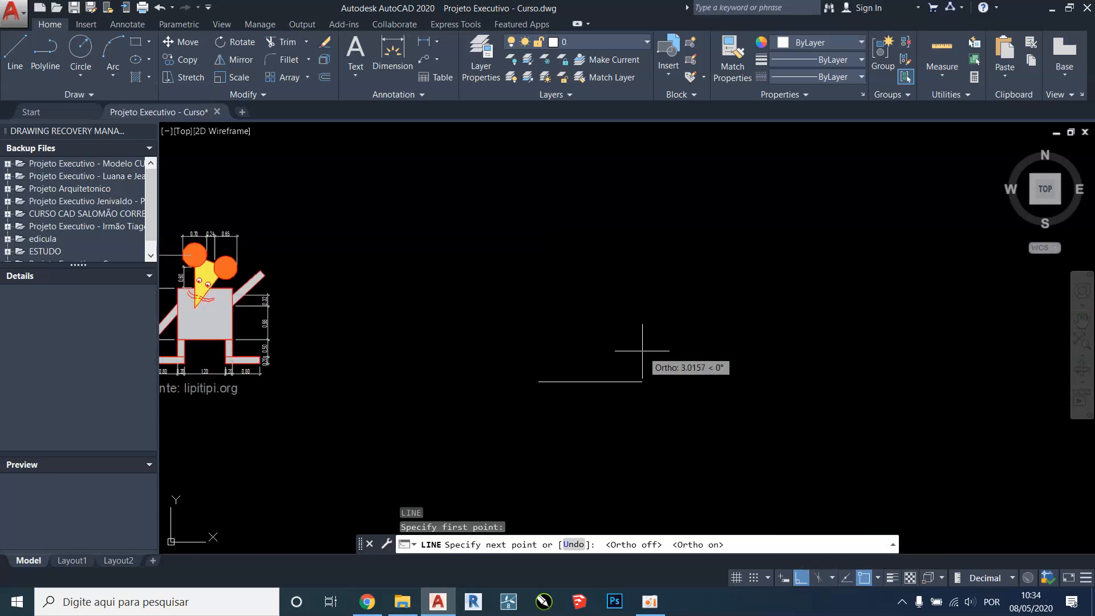
key(Return)
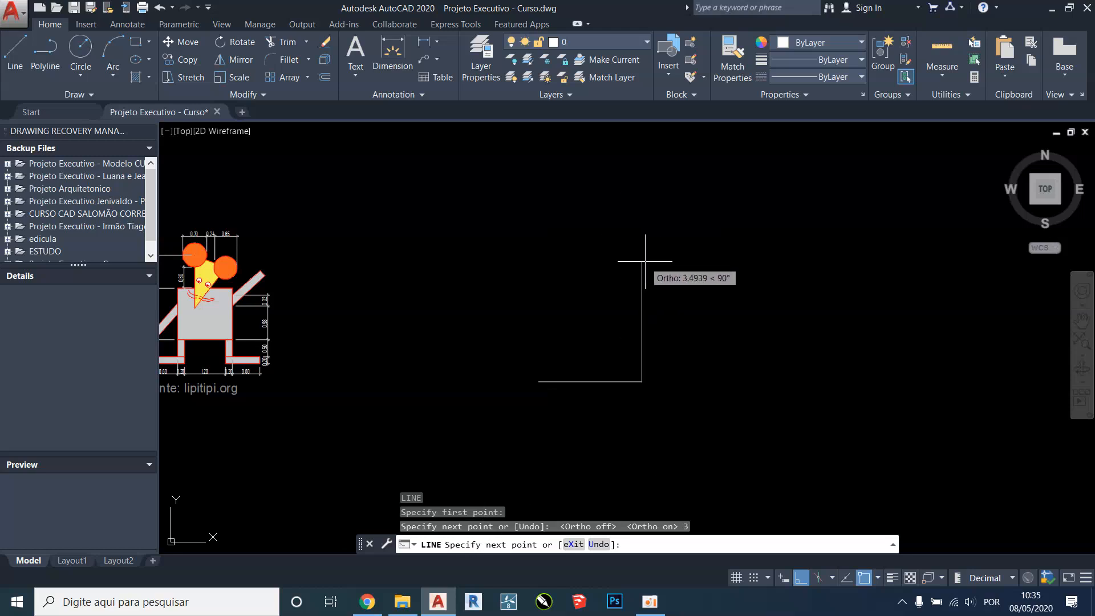
Step: Draw a vertical line about 1.47 units up from the base's right end and close the triangle at its starting point
middle_drag(664, 407, 677, 300)
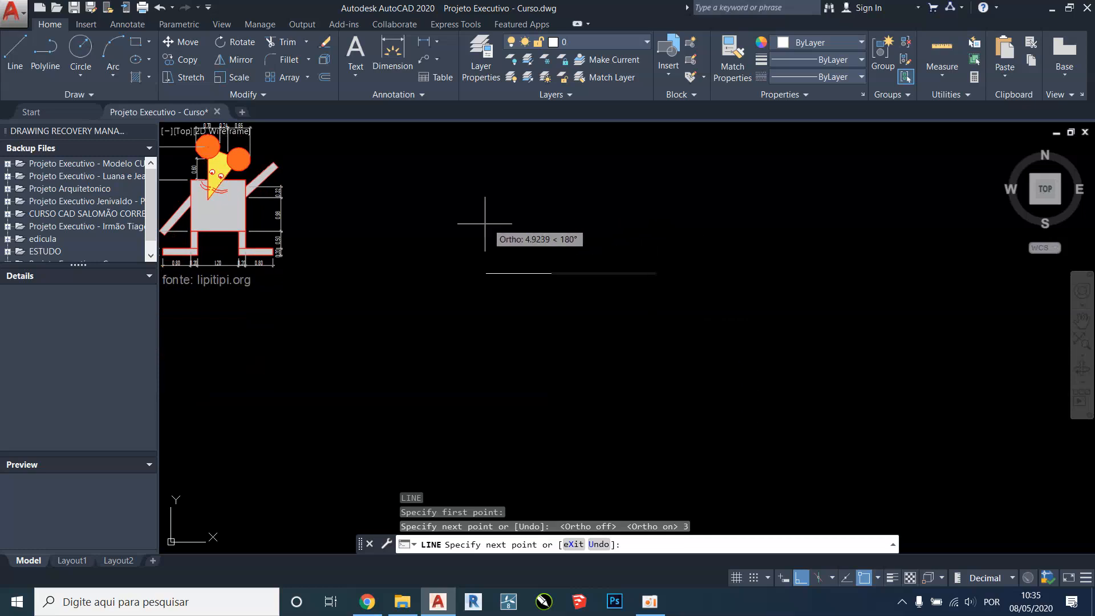
middle_drag(687, 191, 668, 290)
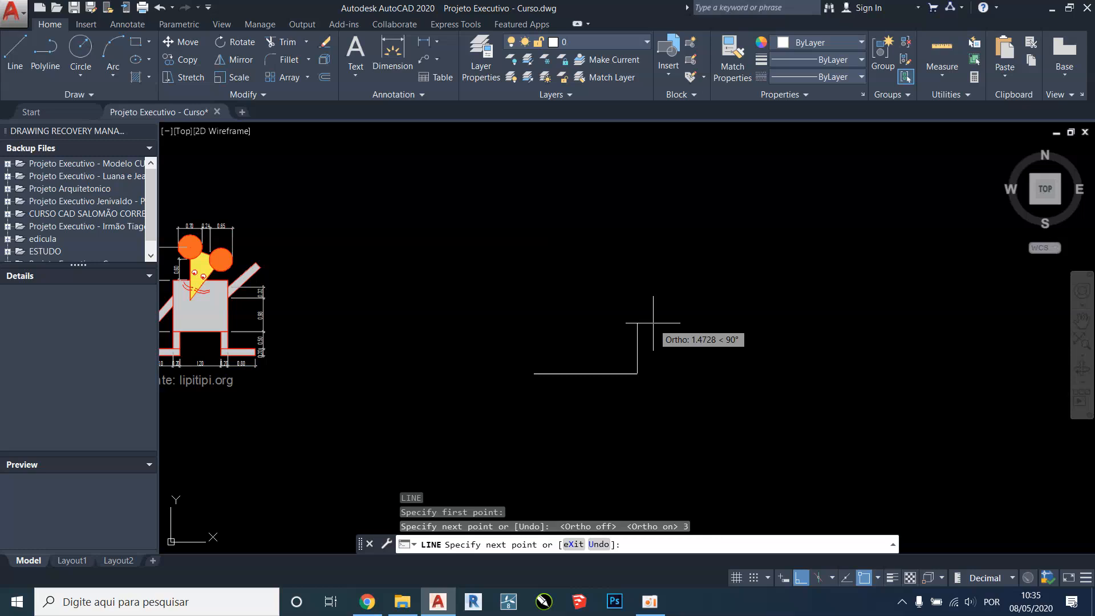
click(653, 323)
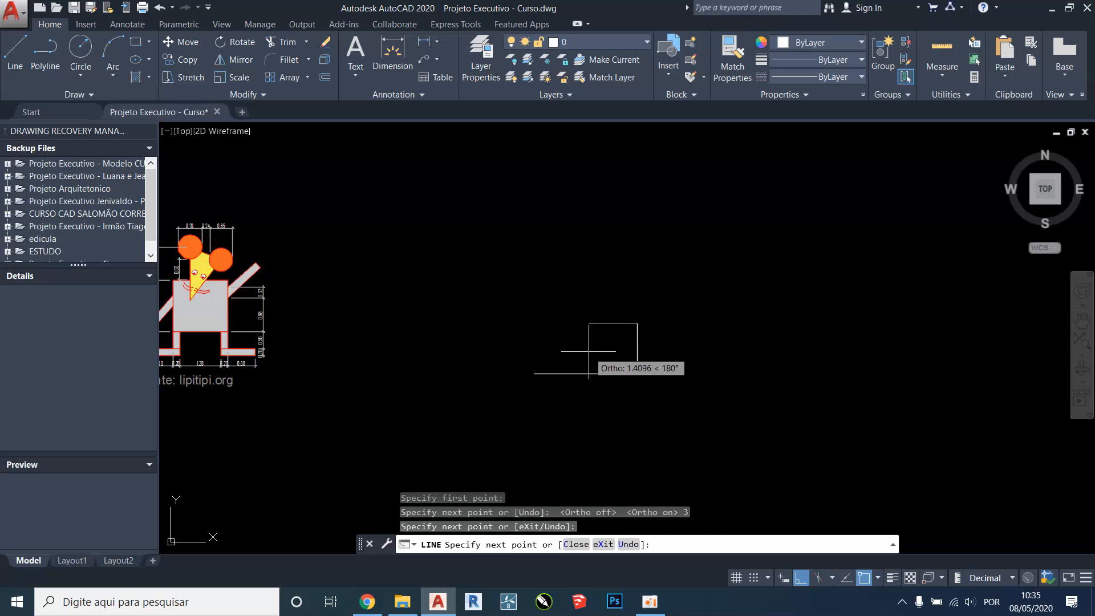
scroll(608, 365, up, 2)
scroll(605, 334, up, 2)
click(685, 269)
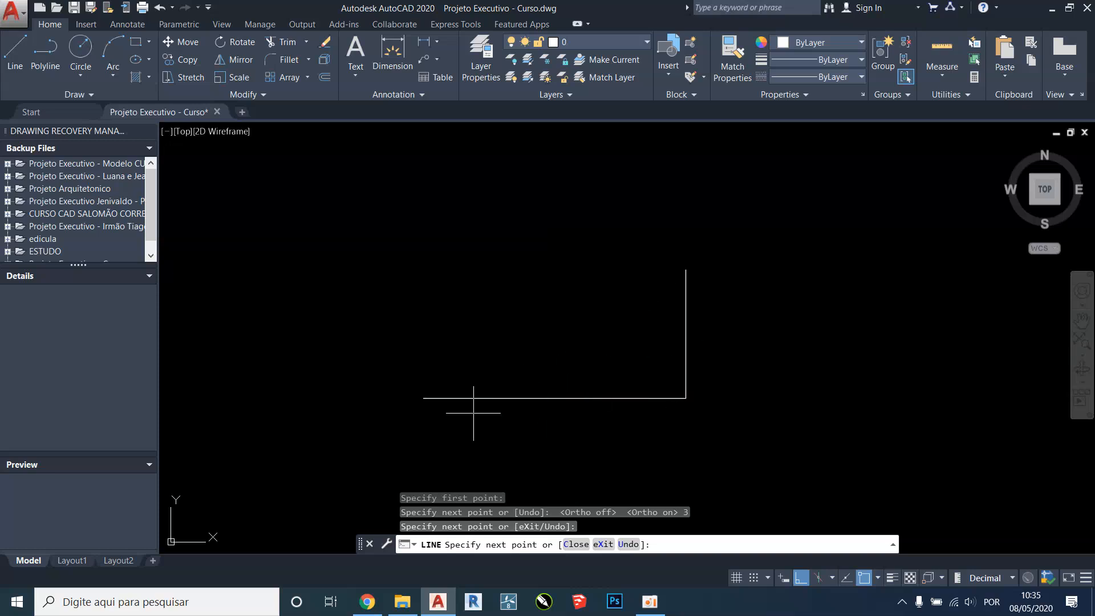
click(423, 398)
key(Escape)
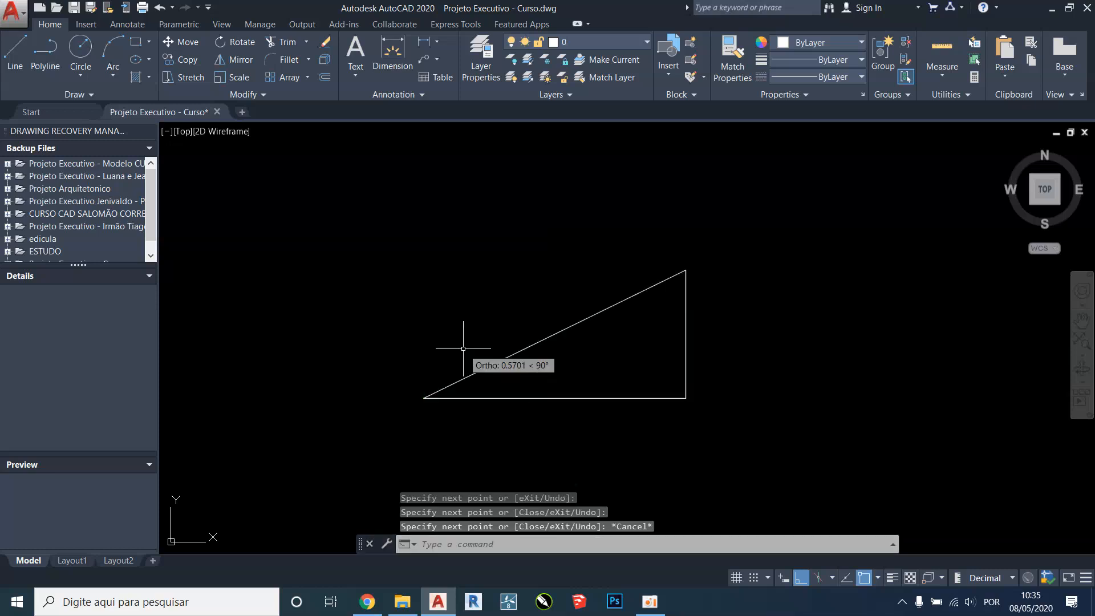
Step: Turn on 2D object snap with the Line command active and review the list of snap modes
scroll(416, 403, up, 4)
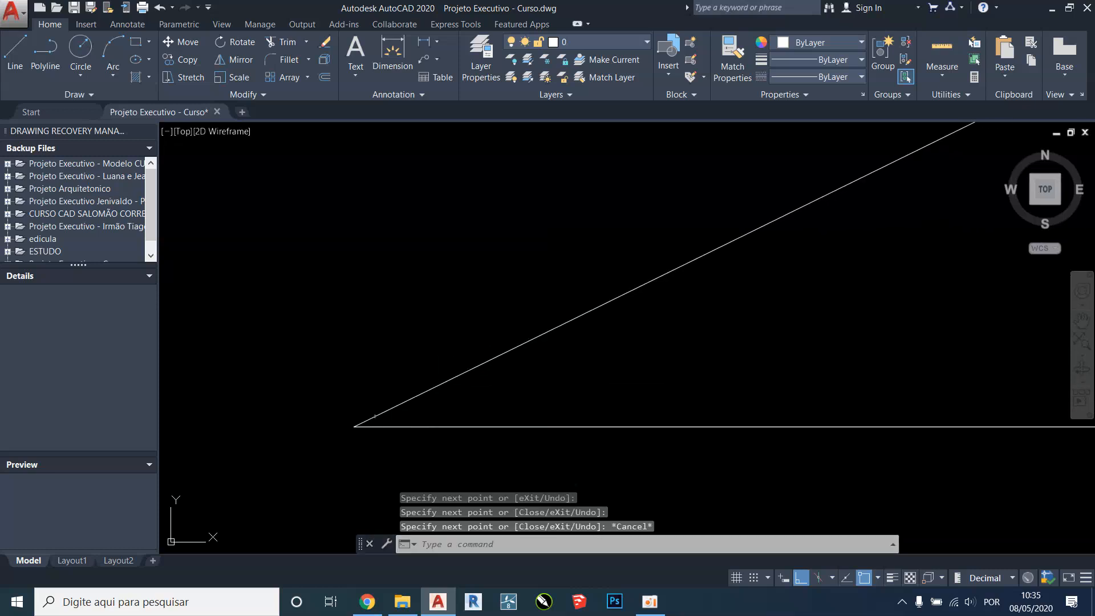
scroll(350, 426, down, 5)
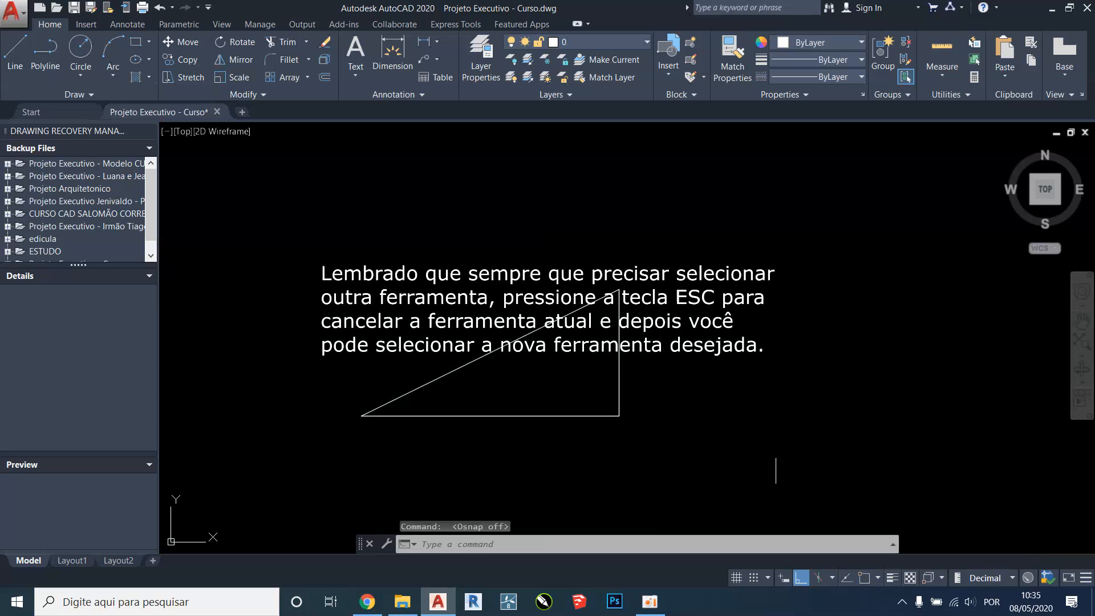
click(20, 50)
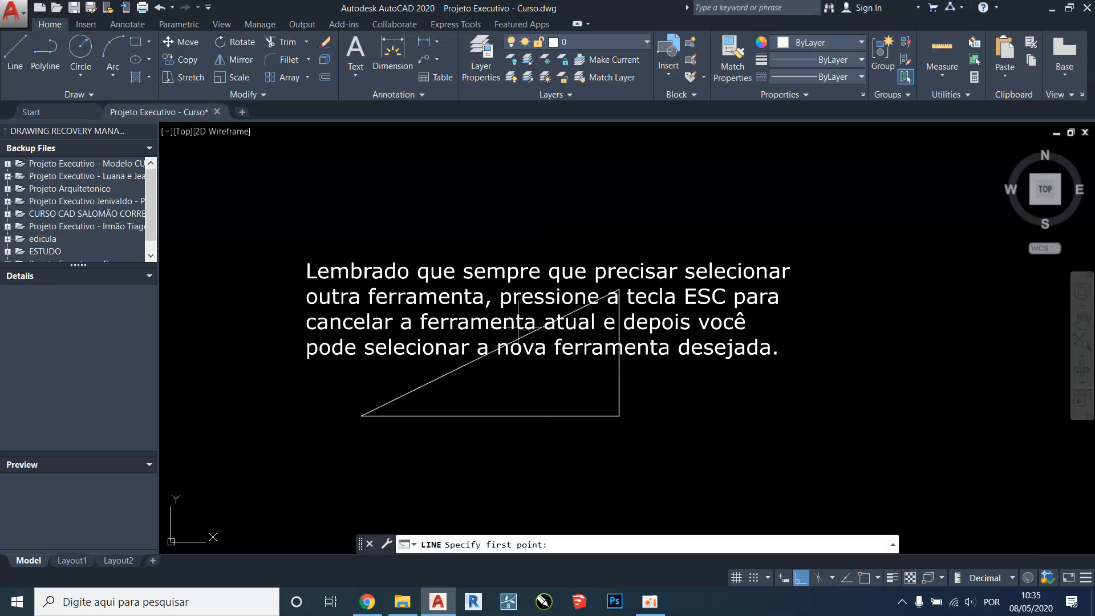
key(Escape)
click(13, 58)
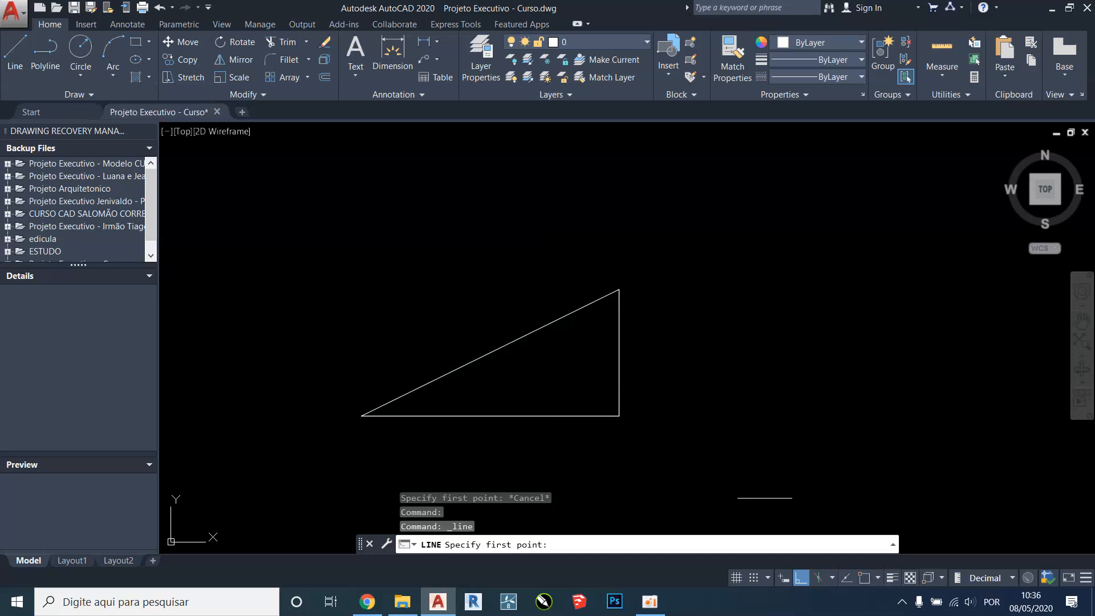
click(866, 579)
click(878, 577)
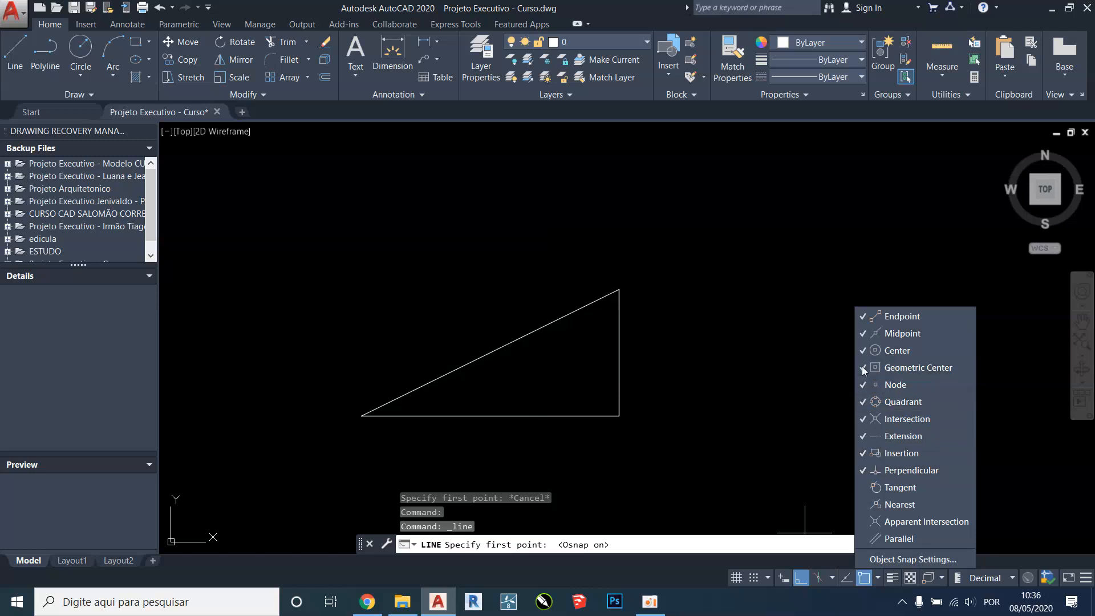
click(662, 271)
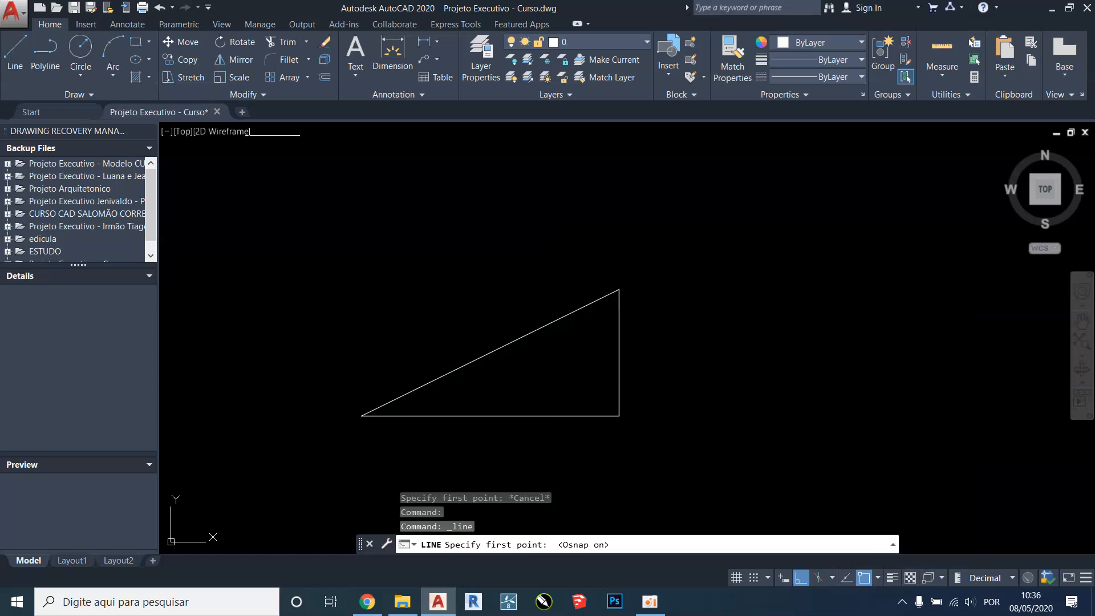
Step: Draw a three-sided rectangle below the triangle, from the base's midpoint down, right, and back up perpendicular to the base
click(15, 53)
middle_drag(499, 421, 510, 374)
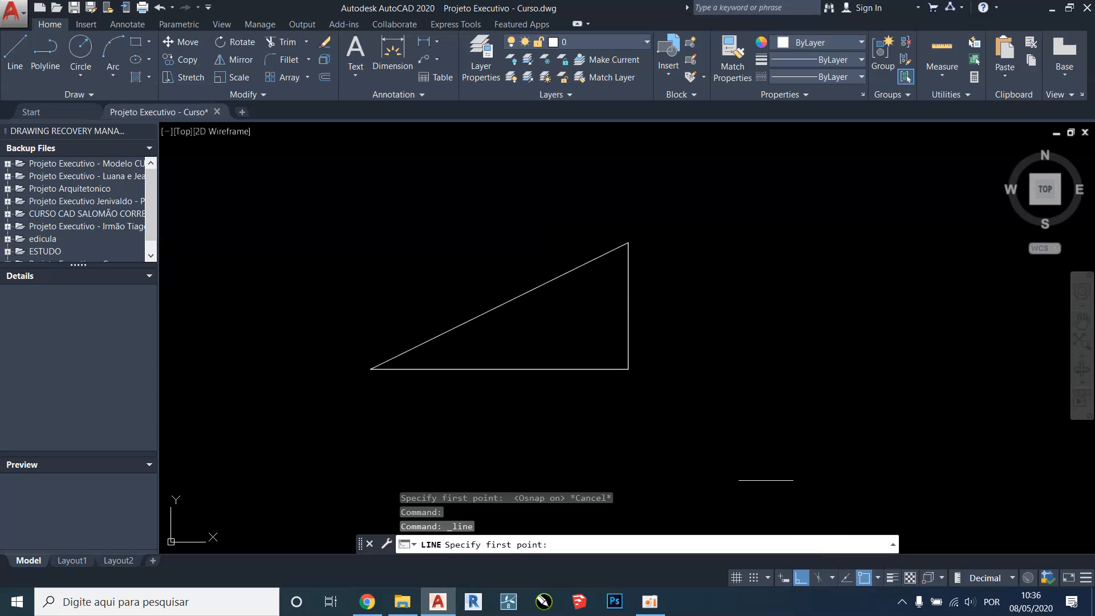
click(499, 369)
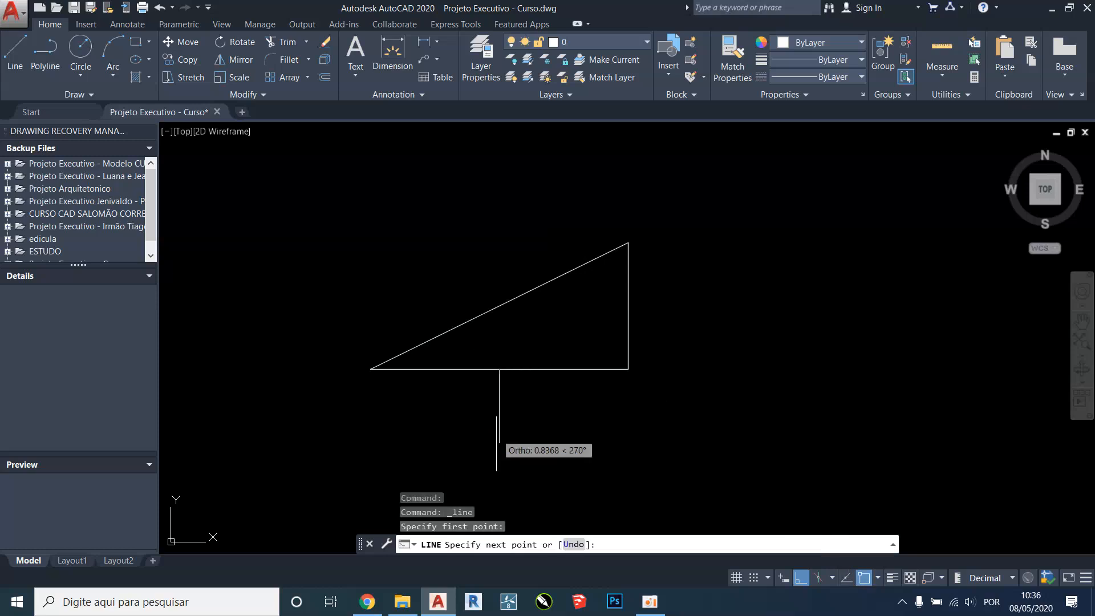
click(500, 484)
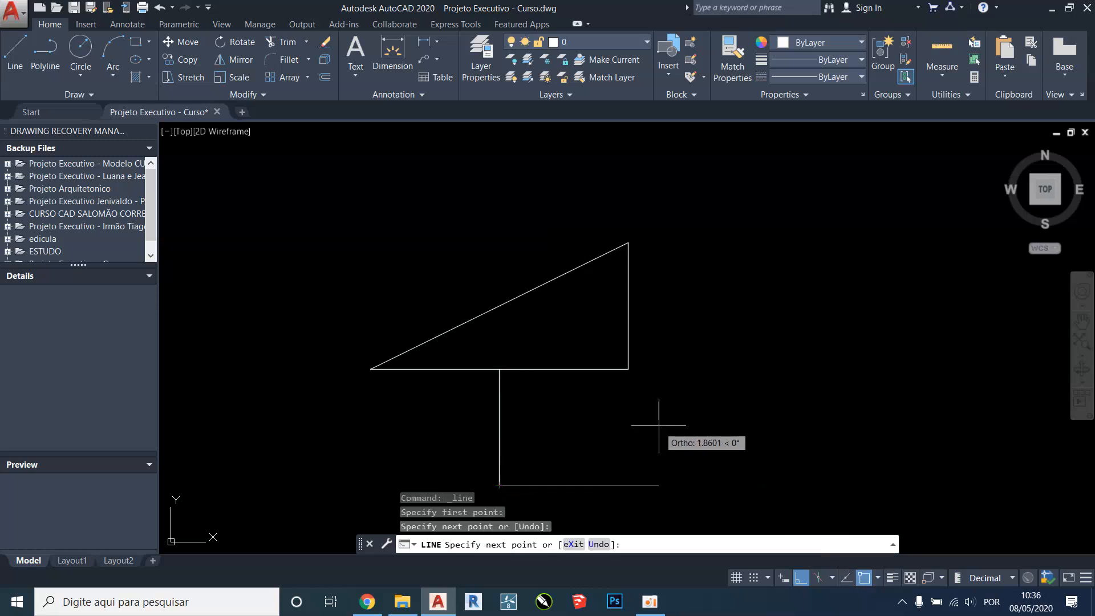
click(578, 423)
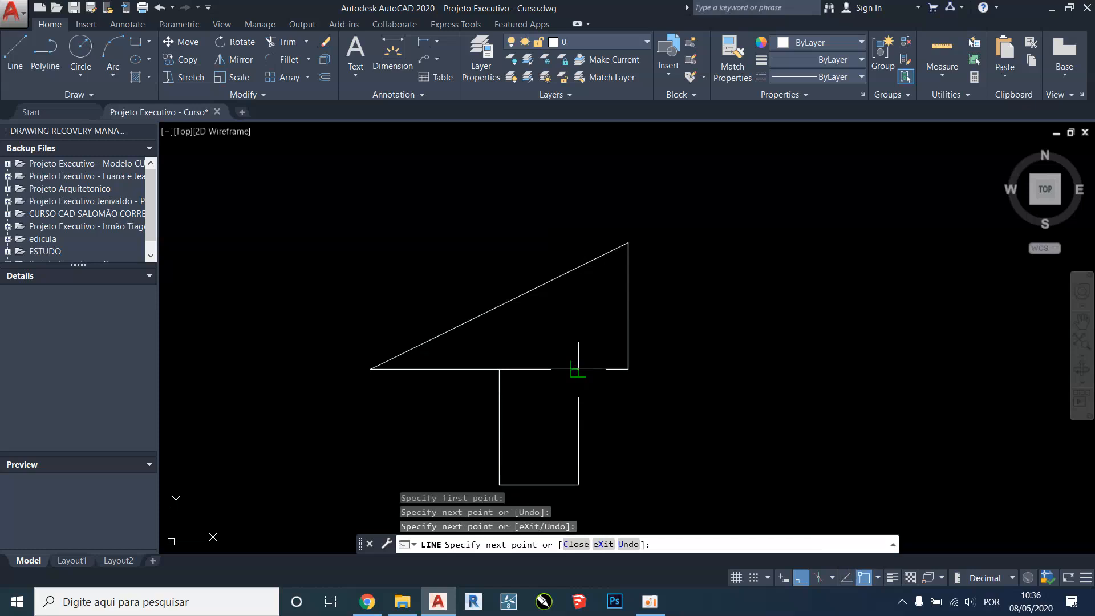
scroll(573, 369, up, 2)
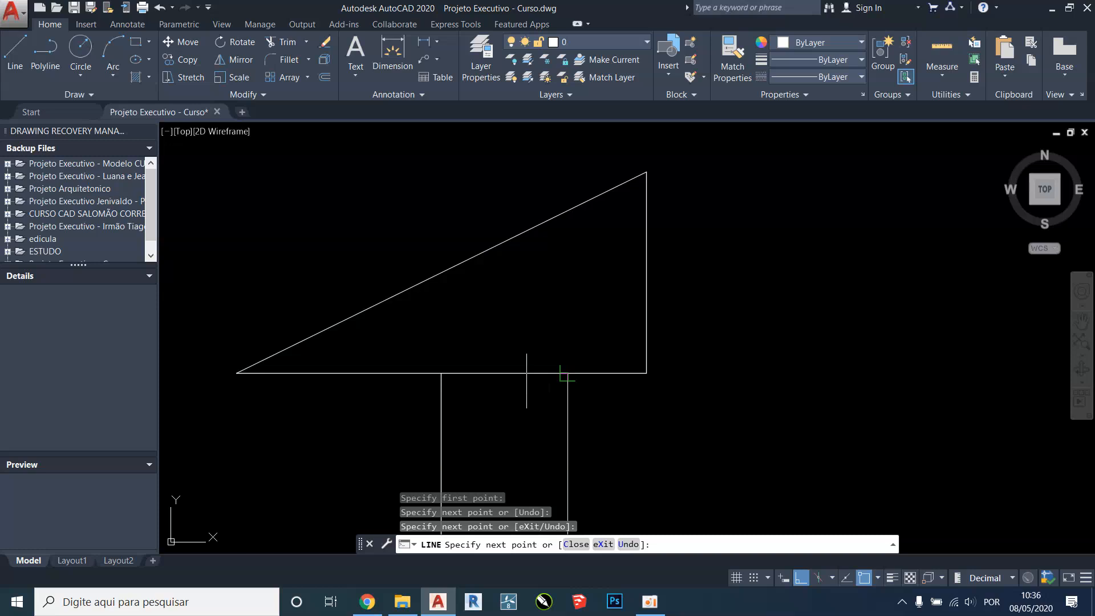
click(568, 372)
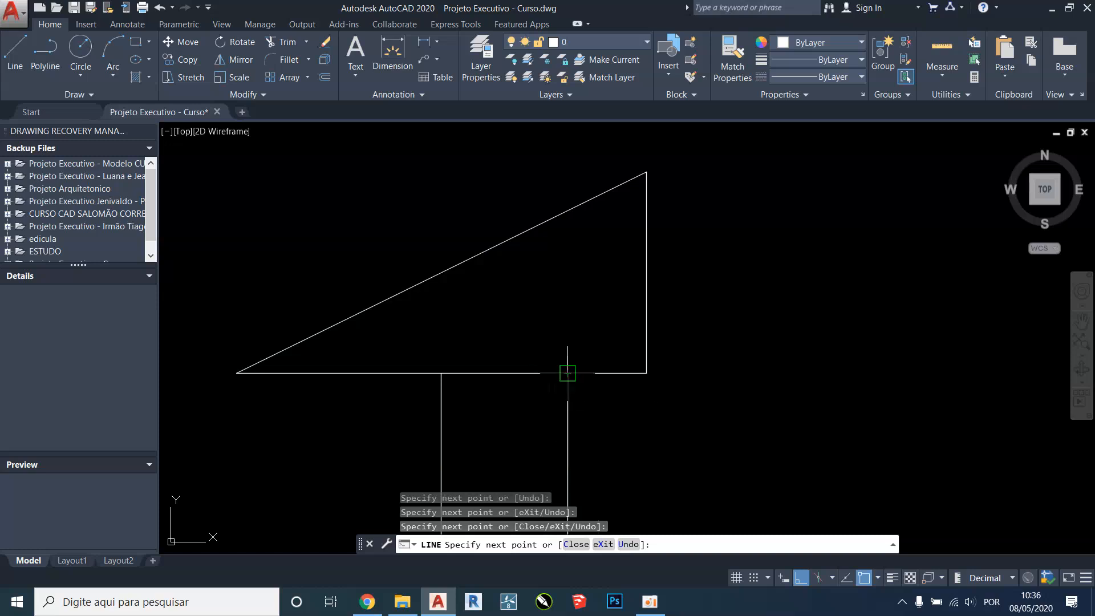
click(878, 578)
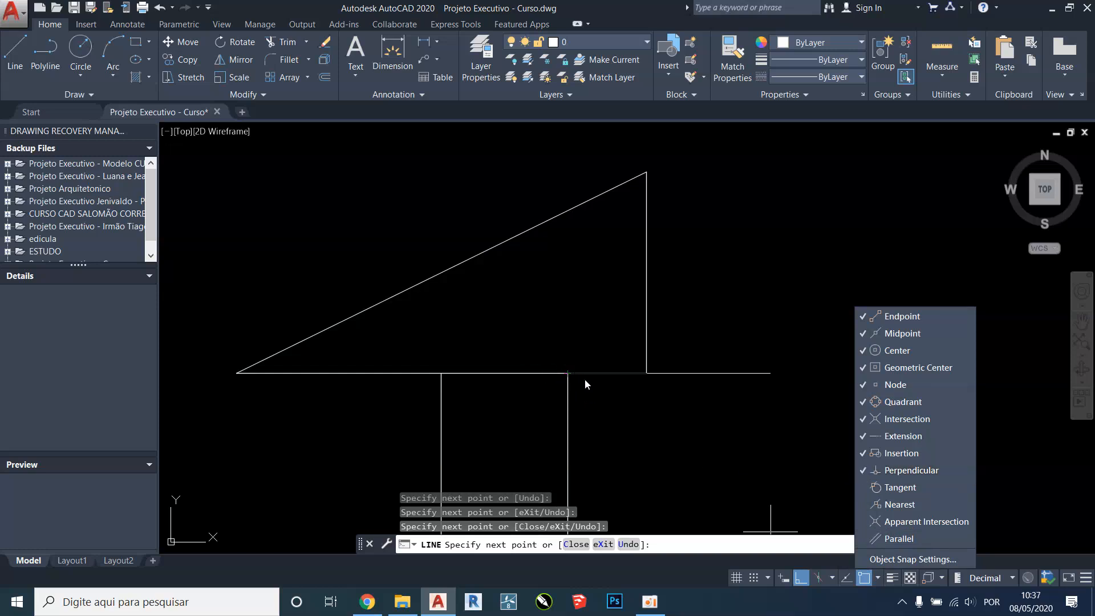
click(573, 358)
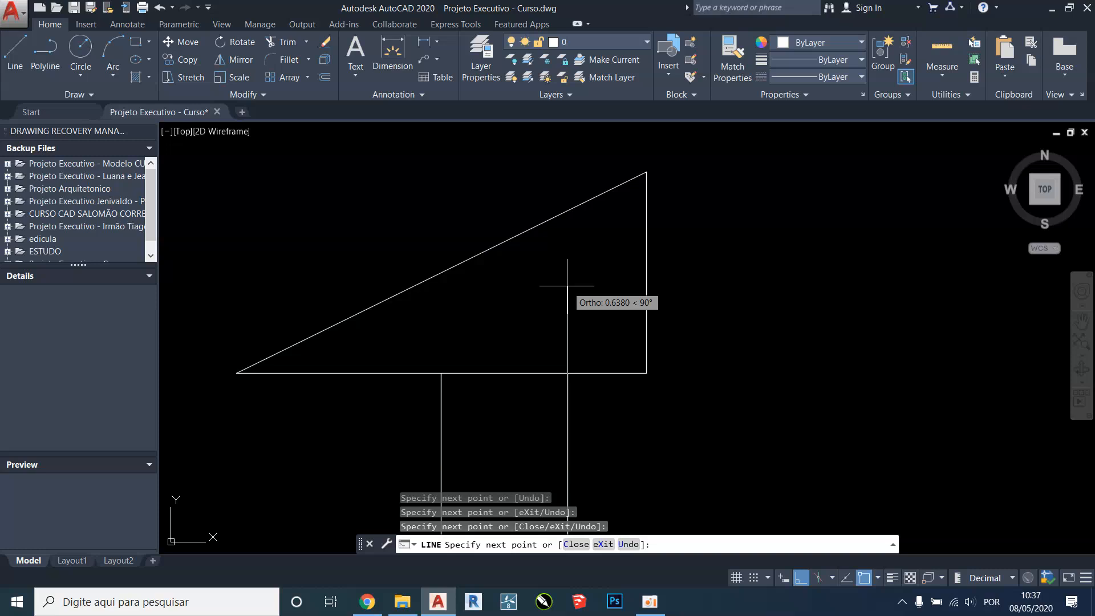
key(Escape)
scroll(357, 295, down, 2)
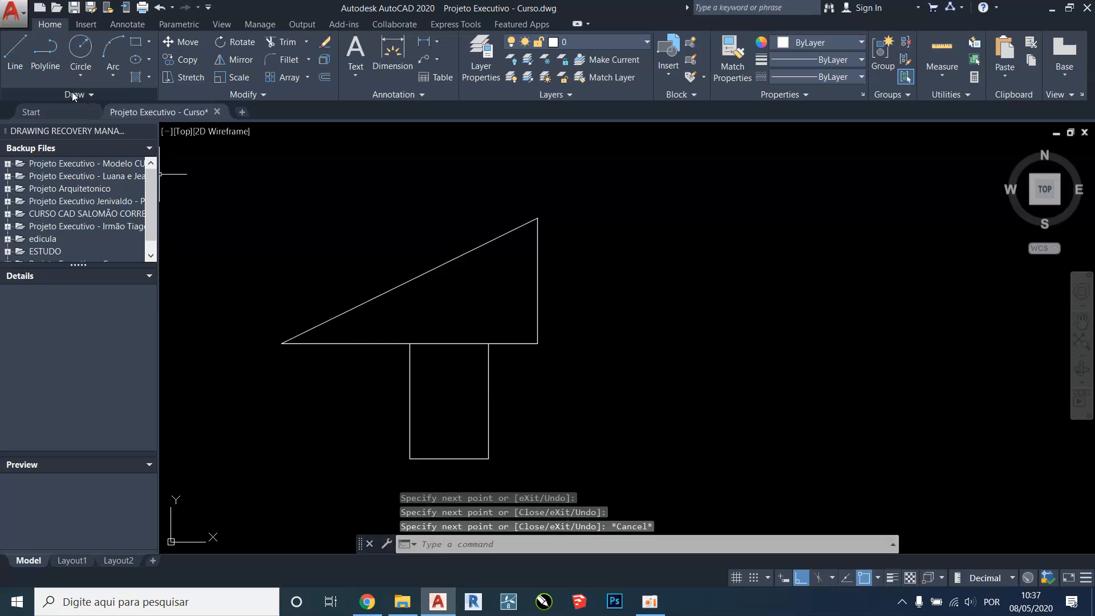
Step: Draw an open square spiral of five segments as one polyline beside the triangle and rectangle figure
click(37, 66)
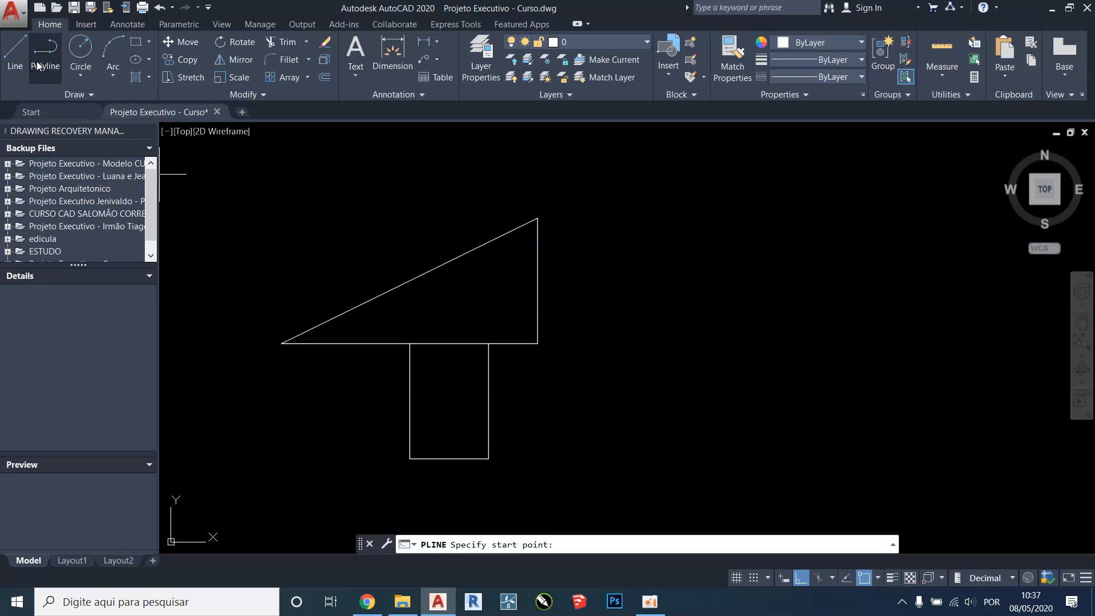
middle_drag(522, 283, 442, 261)
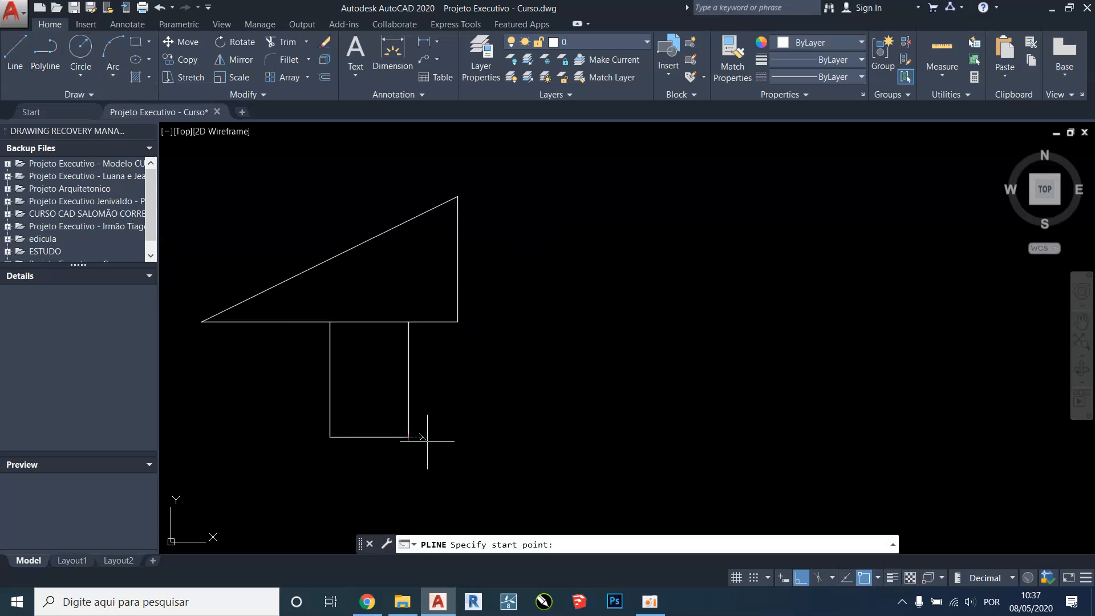
click(525, 437)
click(685, 437)
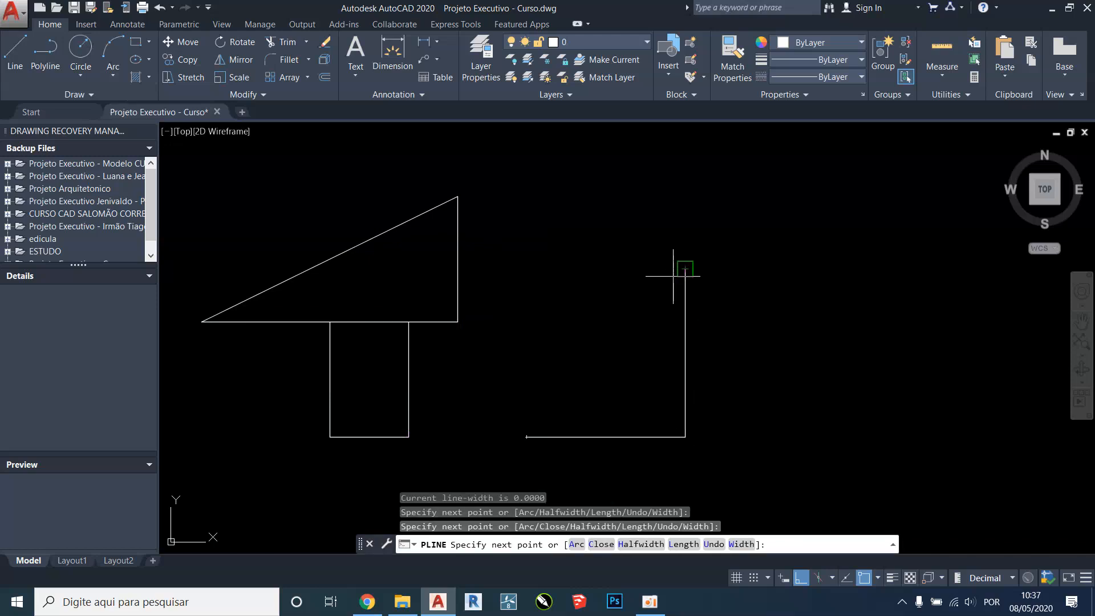
click(684, 269)
click(563, 269)
click(562, 379)
click(641, 380)
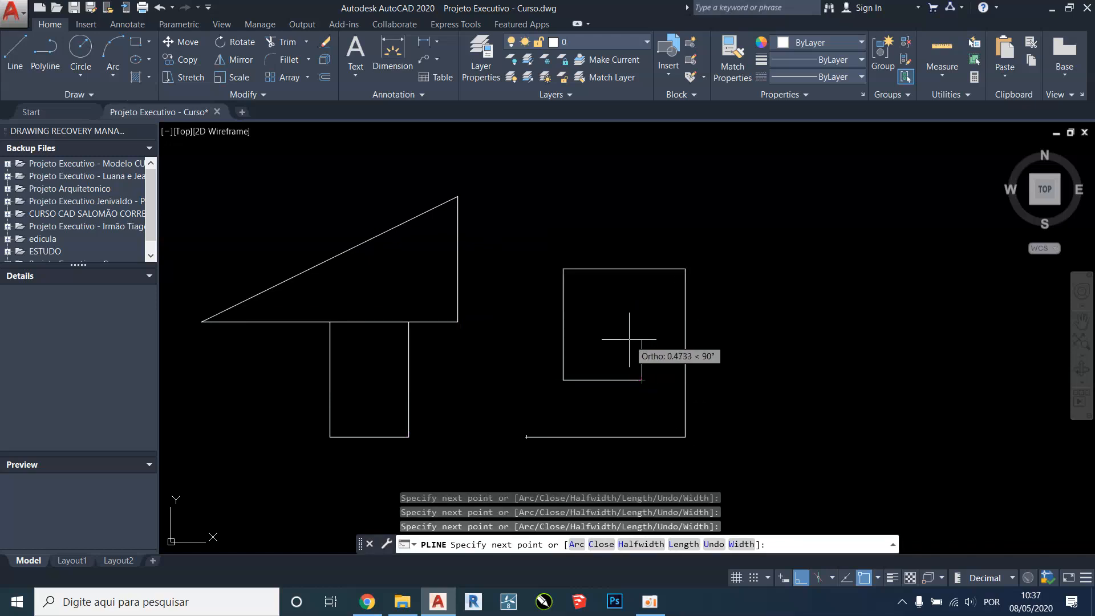
key(Escape)
Step: Select the spiral polyline and then the triangle's lines one at a time, clearing each selection, to compare joined and separate segments
click(638, 269)
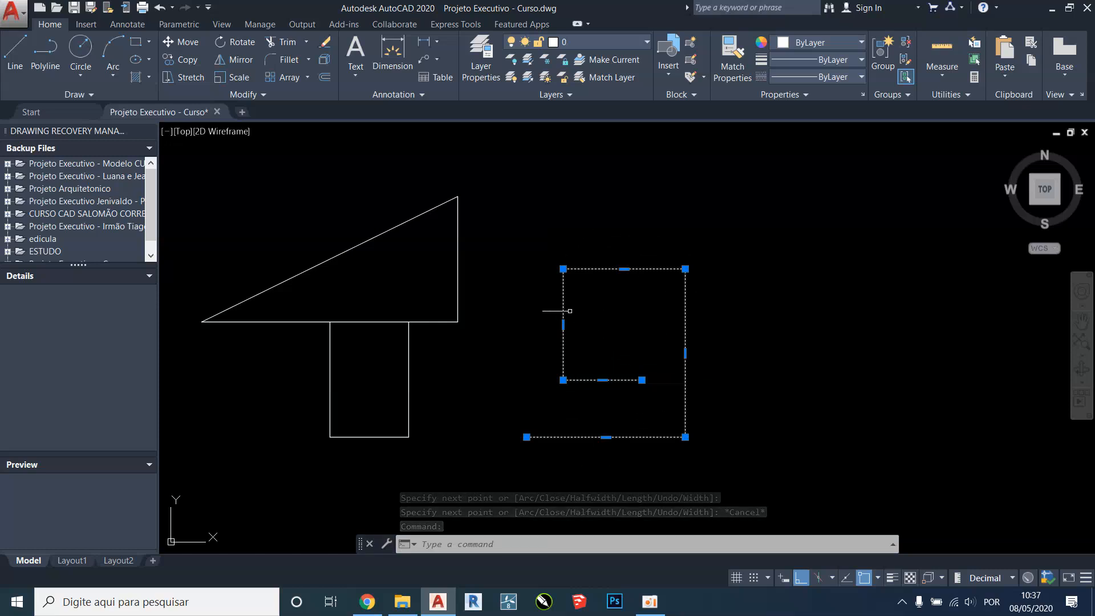
key(Escape)
click(448, 313)
click(433, 325)
key(Escape)
click(463, 270)
click(426, 279)
key(Escape)
click(416, 218)
click(390, 293)
key(Escape)
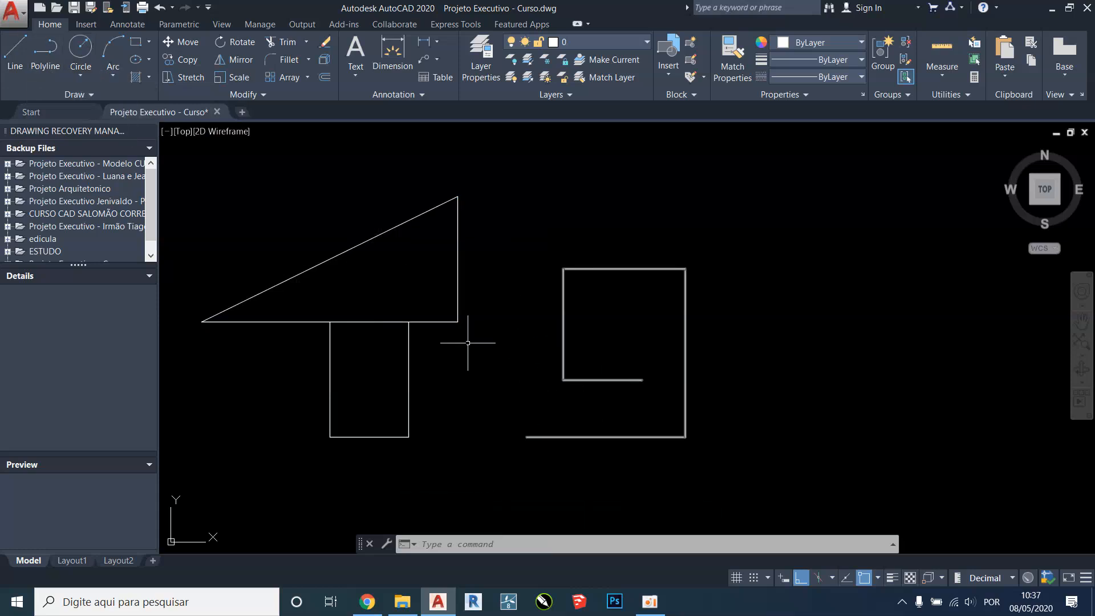
click(377, 321)
key(Escape)
key(Escape)
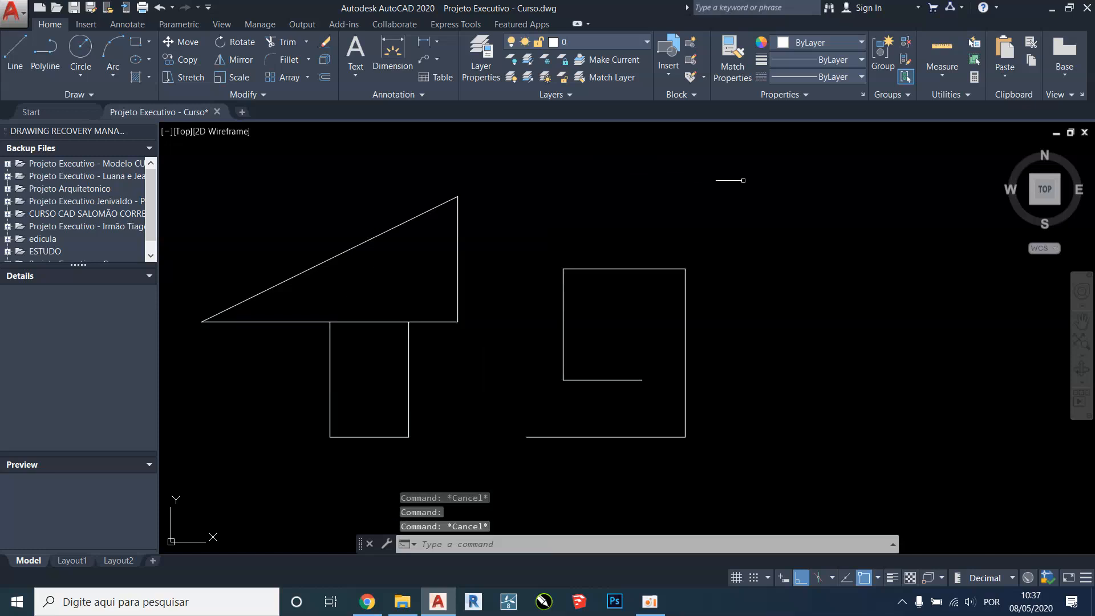
Step: Preview a right-to-left crossing selection that partly overlaps the spiral polyline, ending each attempt without selecting it
click(764, 192)
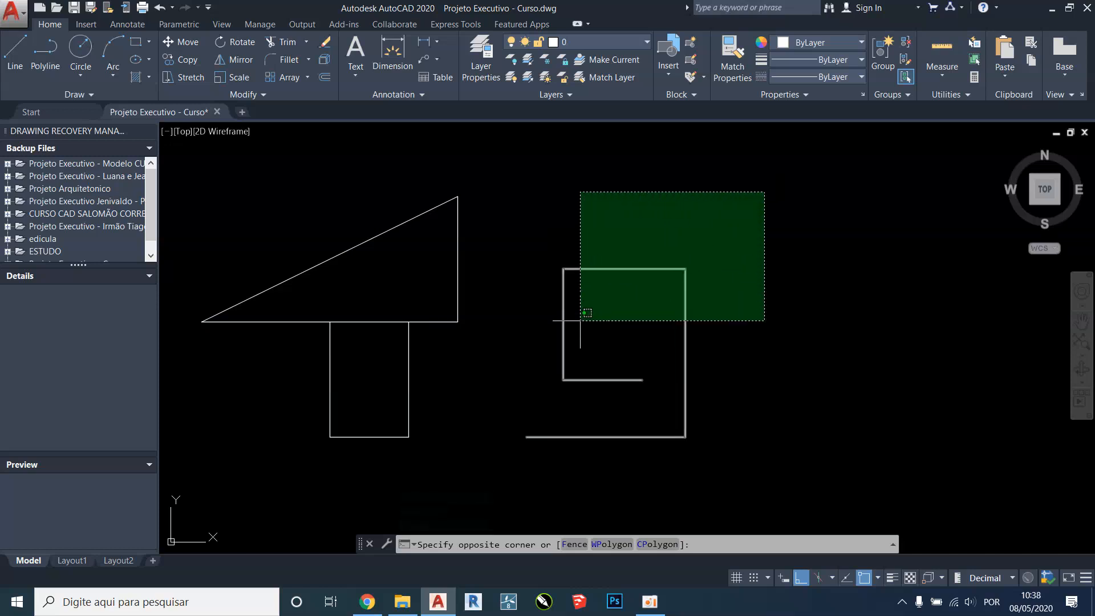
click(682, 199)
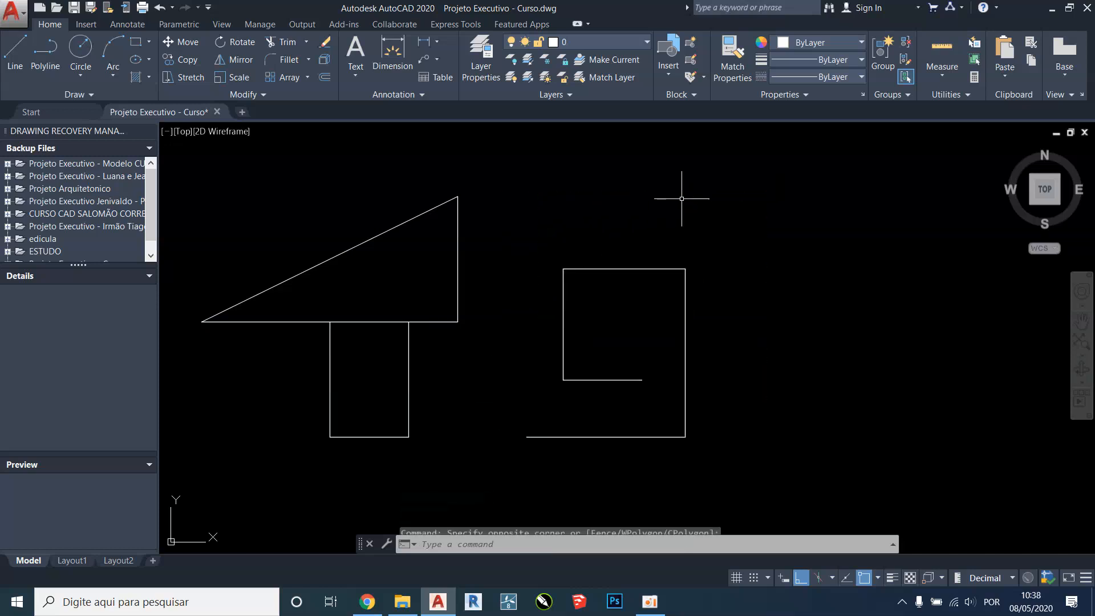
click(762, 164)
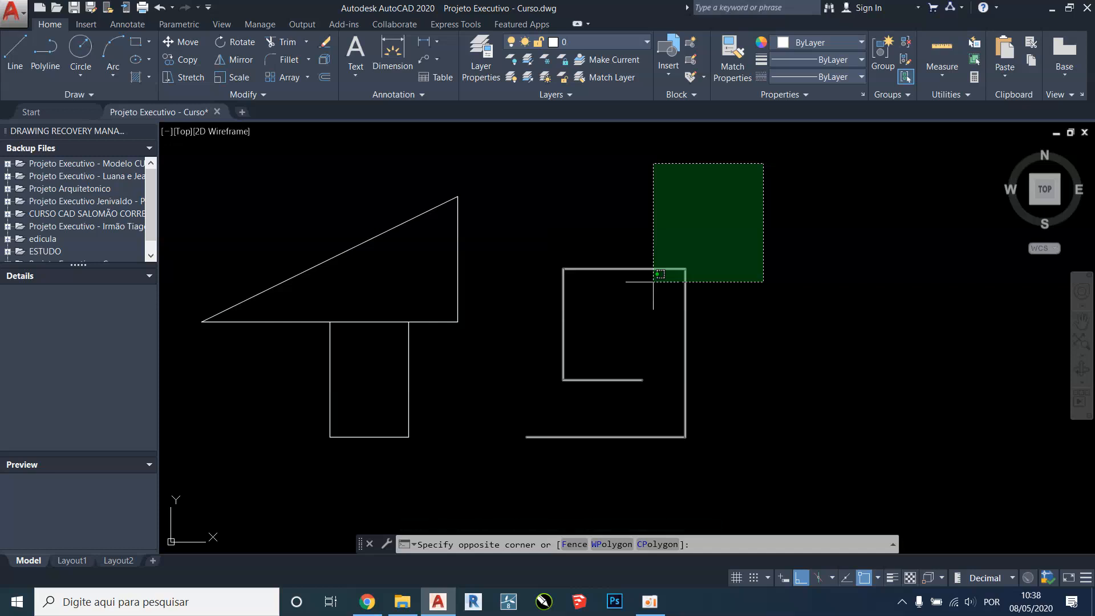
click(694, 232)
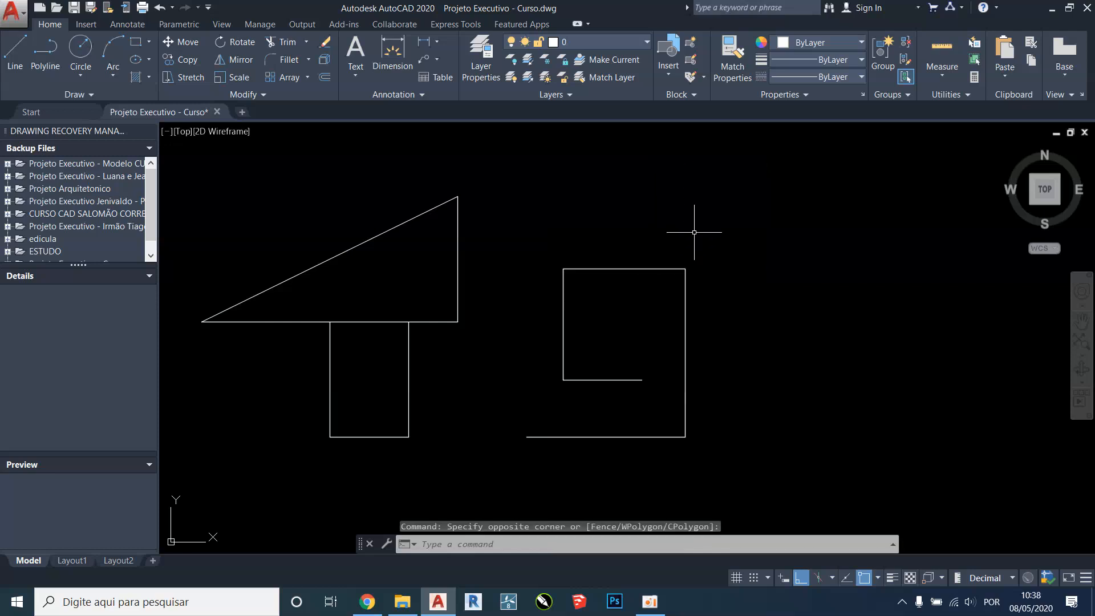
Step: Preview a left-to-right window selection, first partly over the rectangle, then around the rectangle and the spiral polyline
click(209, 494)
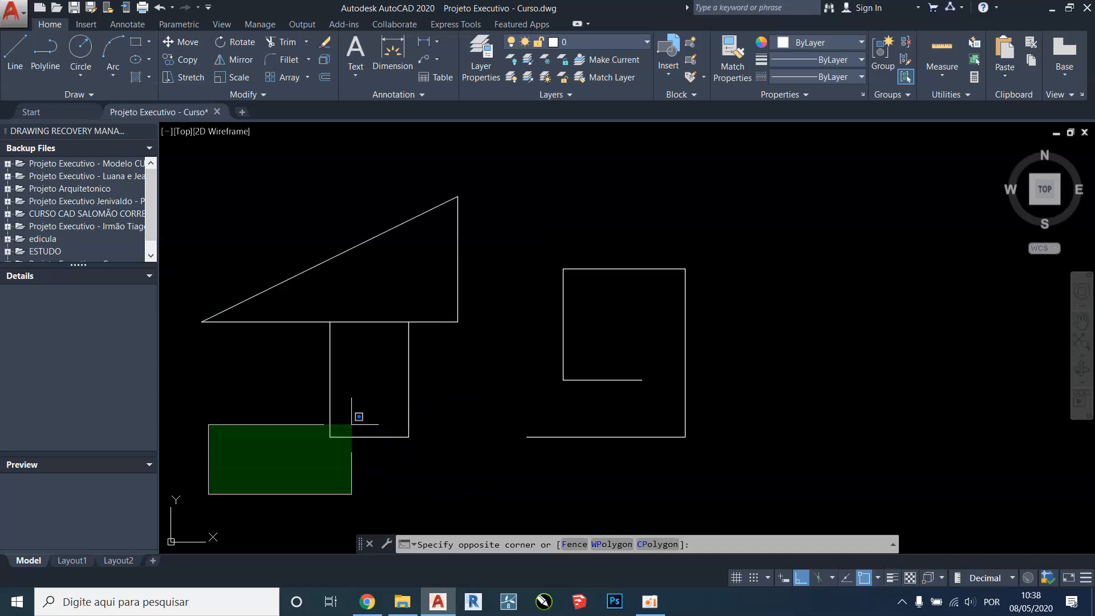
click(351, 424)
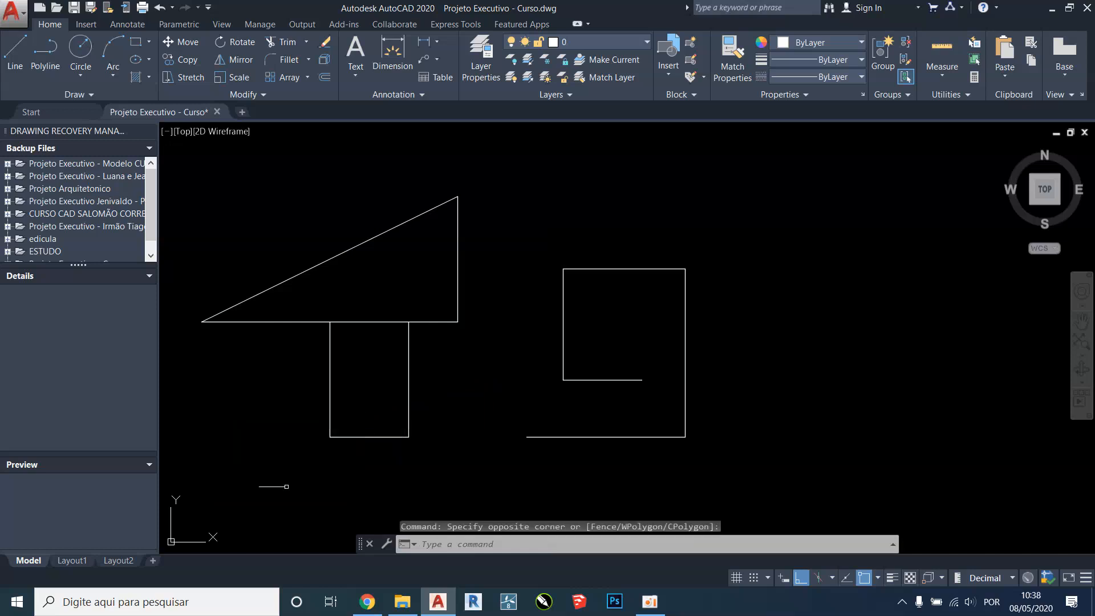
click(276, 488)
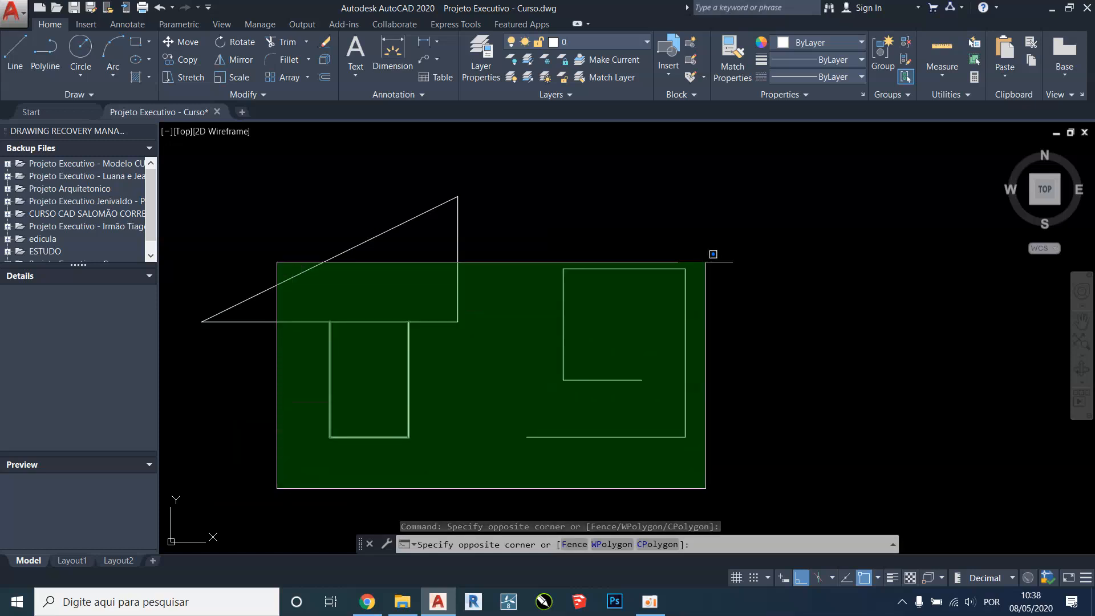
click(726, 244)
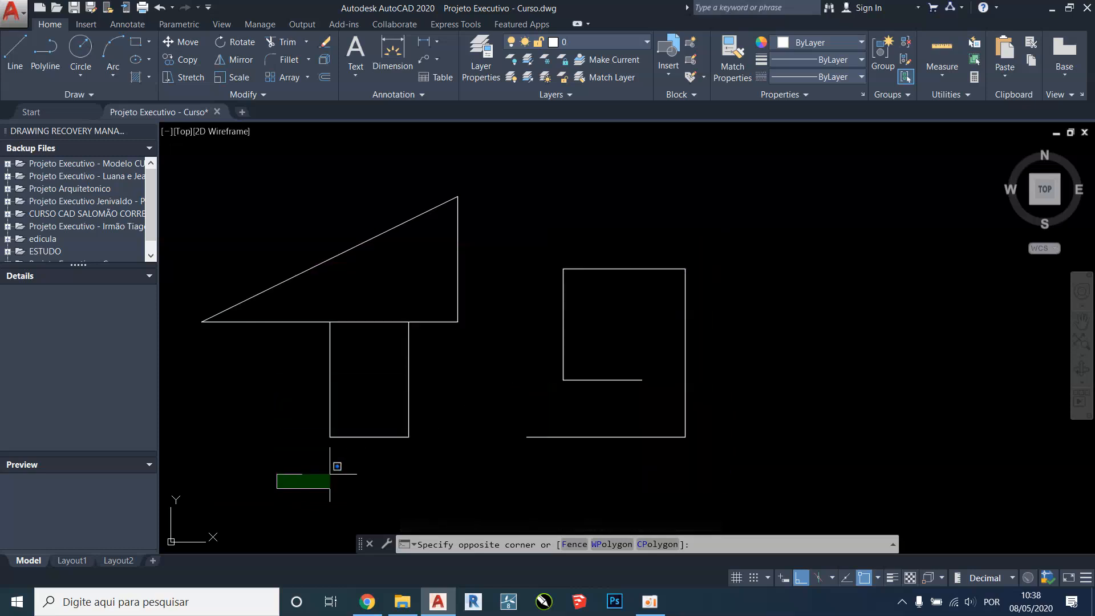
Step: Compare crossing selection over both figures with window selection over part of the rectangle, leaving nothing selected
middle_drag(612, 262, 724, 220)
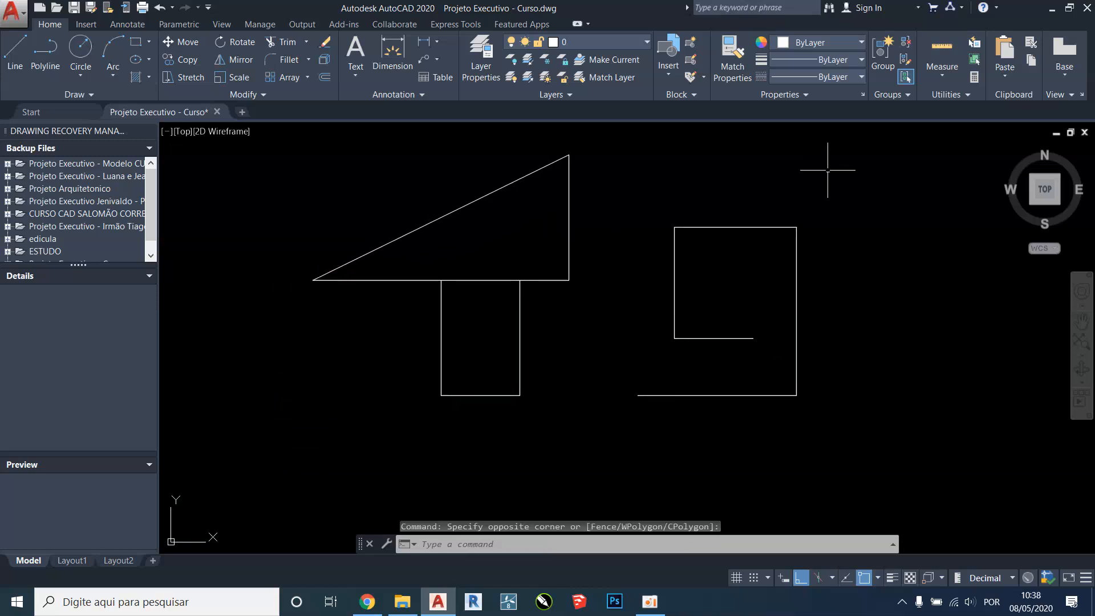
click(861, 147)
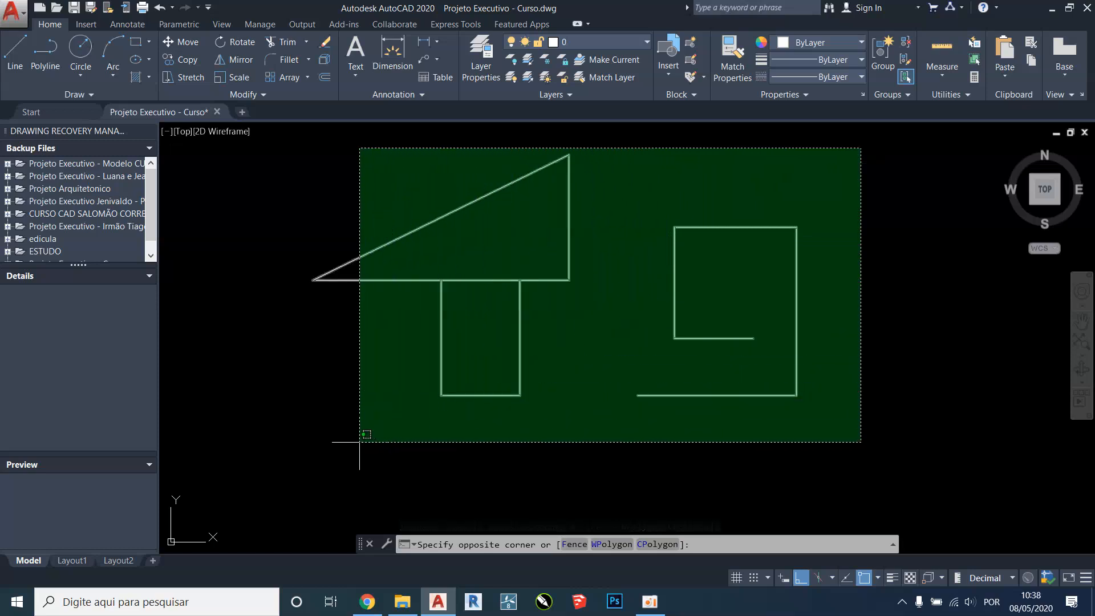
click(740, 165)
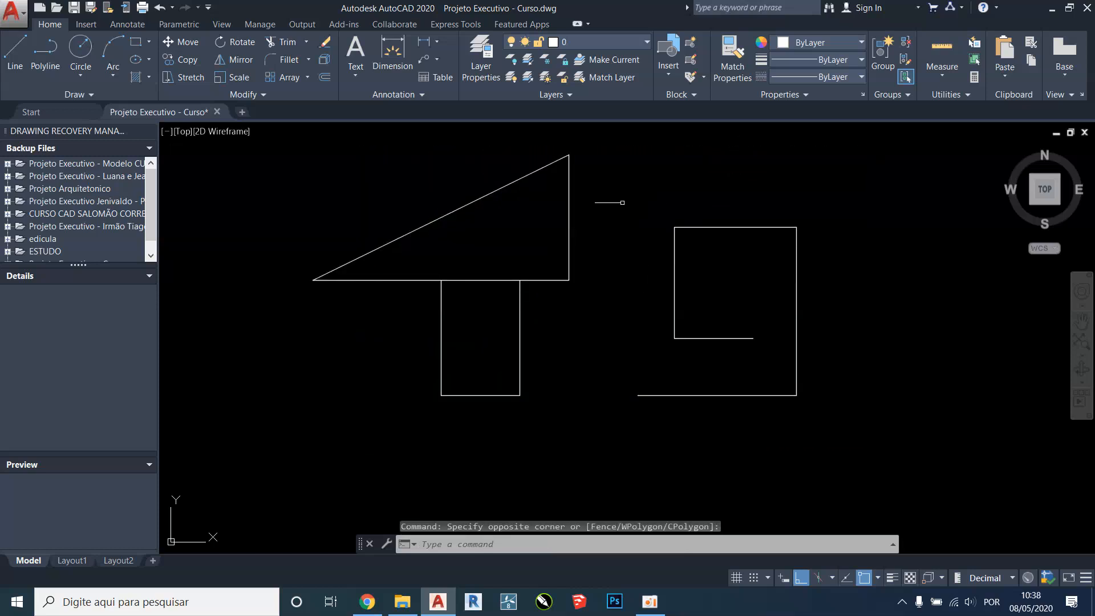
middle_drag(454, 278, 458, 321)
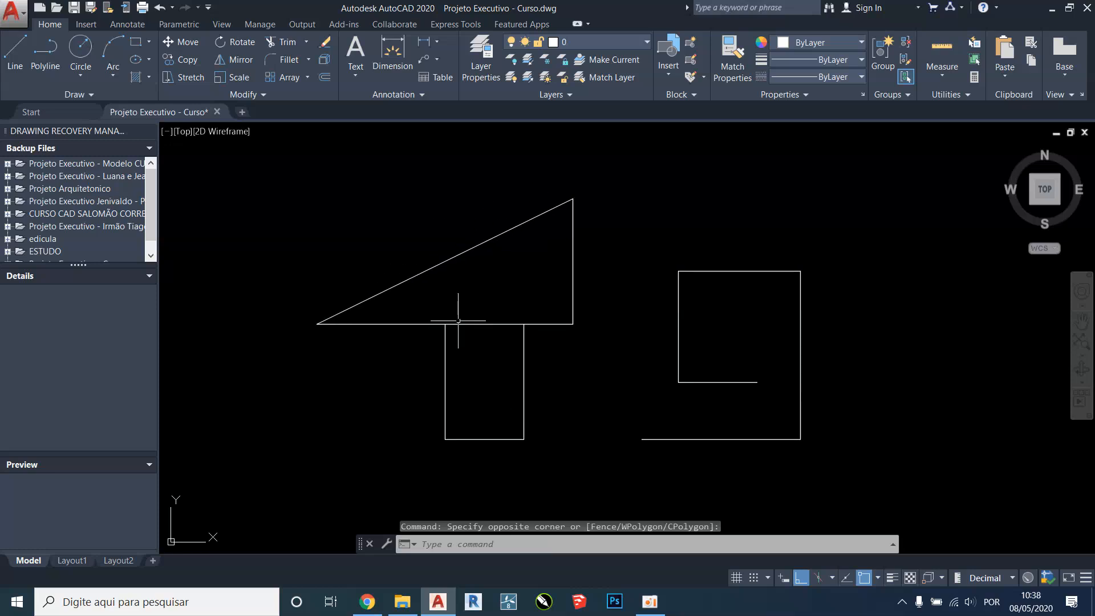
click(878, 155)
click(635, 237)
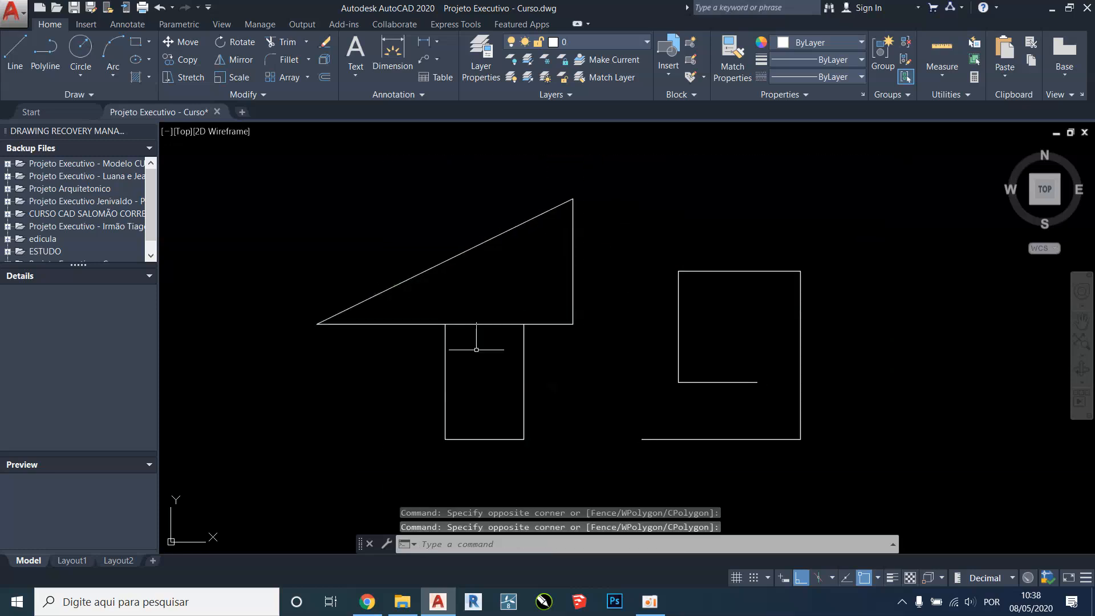
click(262, 512)
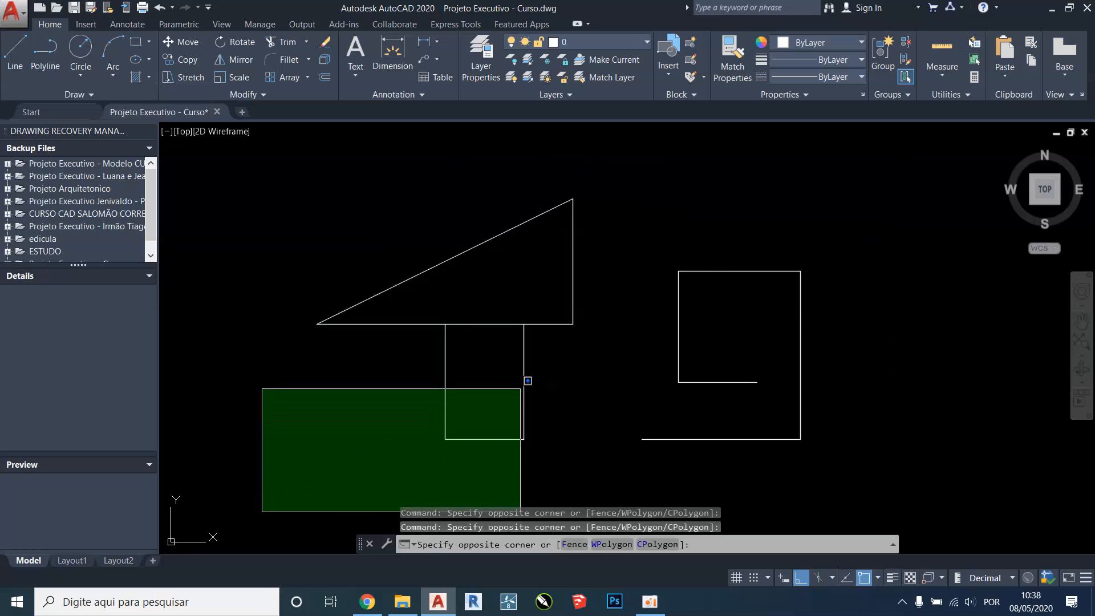
key(Escape)
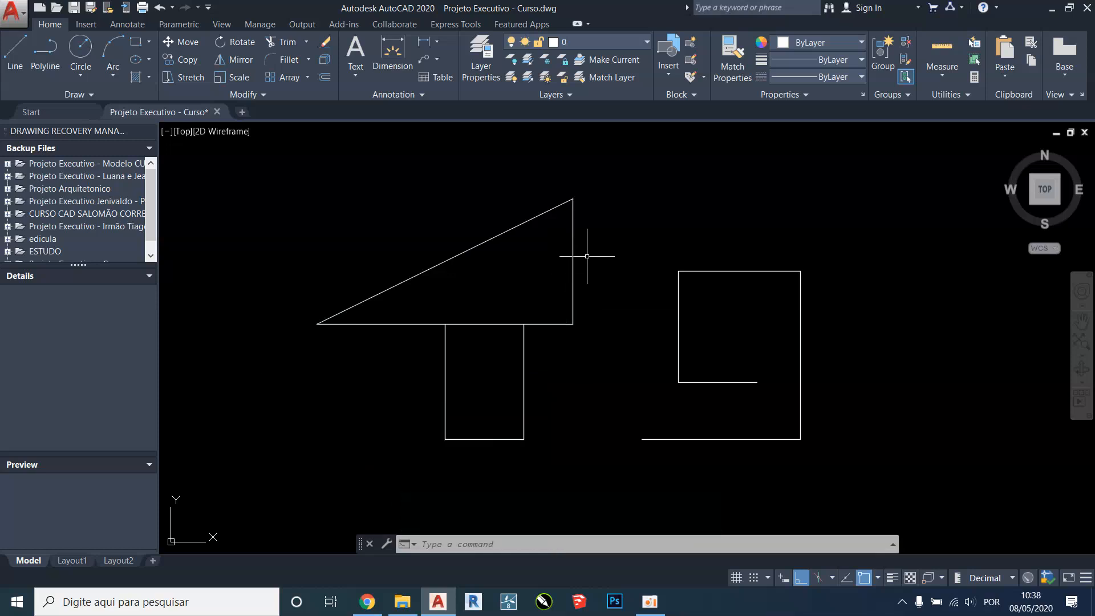
Step: Zoom to the full extents of the drawing and return to a close view of the triangle and spiral figures
middle_drag(647, 322, 597, 311)
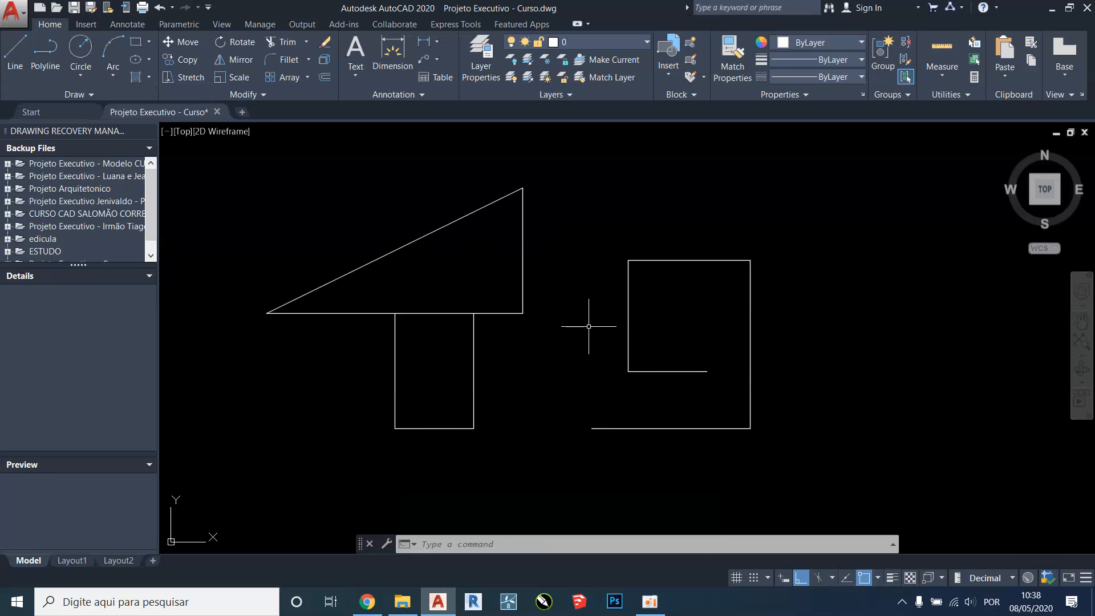
middle_click(623, 297)
middle_click(624, 296)
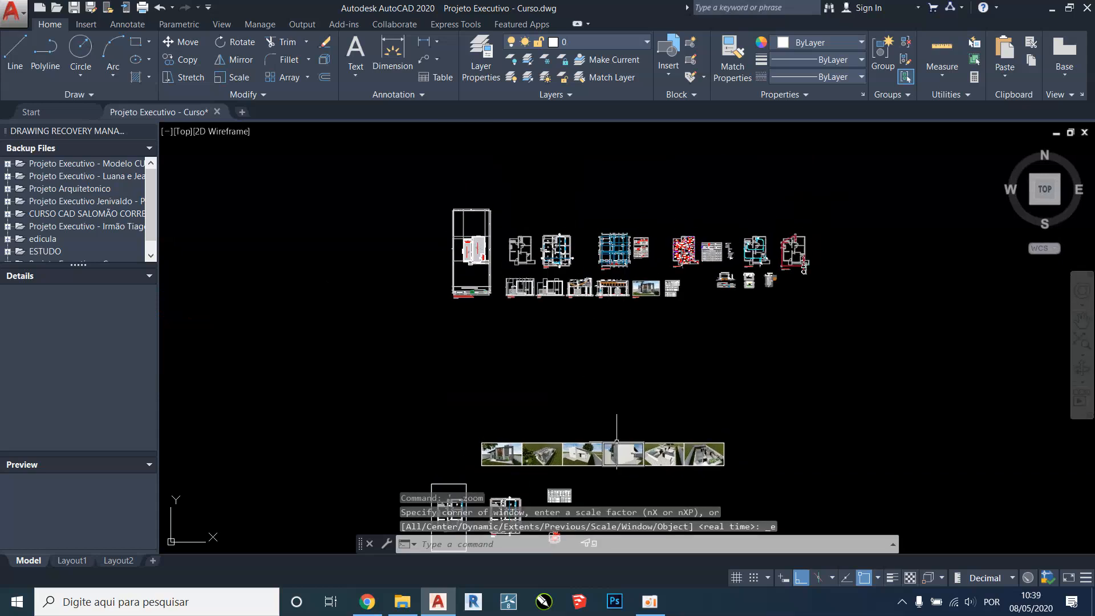
middle_drag(616, 441, 635, 324)
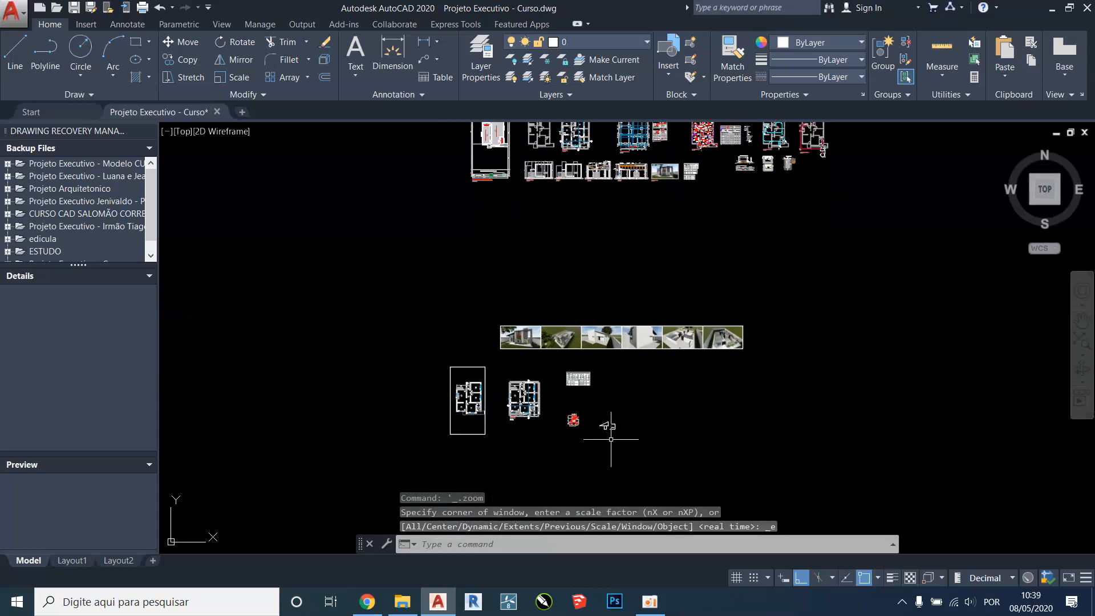
scroll(610, 439, up, 10)
middle_drag(649, 288, 461, 324)
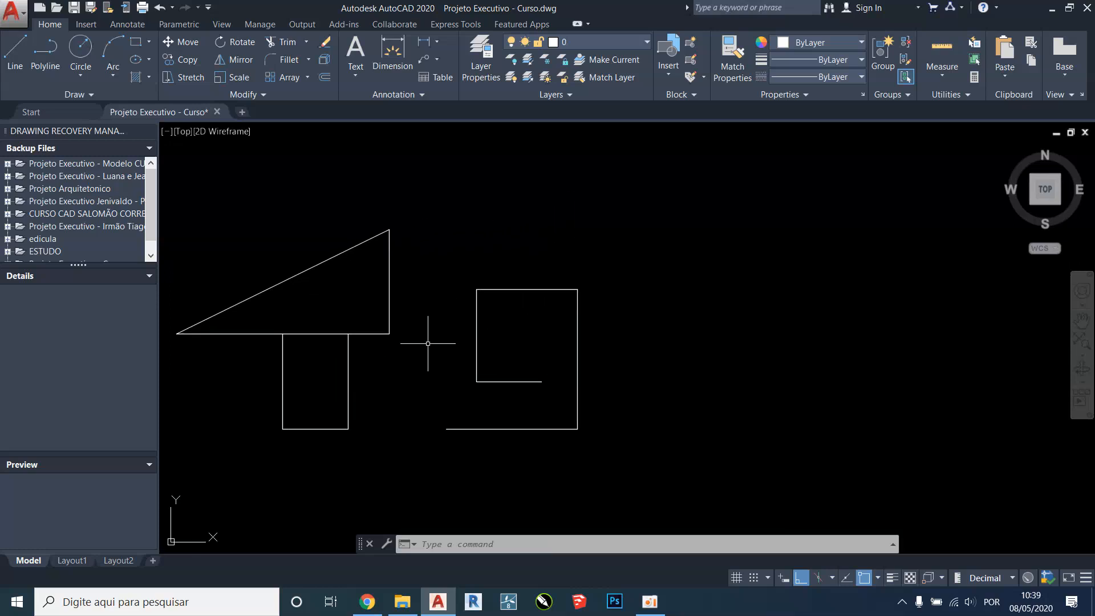
Step: Practise panning and zooming in and out around the triangle and spiral, finishing with the mouse figure's edge in view
mouse_move(428, 344)
middle_down()
mouse_move(644, 310)
mouse_move(625, 205)
mouse_move(484, 271)
mouse_move(619, 302)
mouse_move(501, 318)
mouse_move(555, 281)
mouse_move(665, 318)
mouse_move(640, 255)
middle_up()
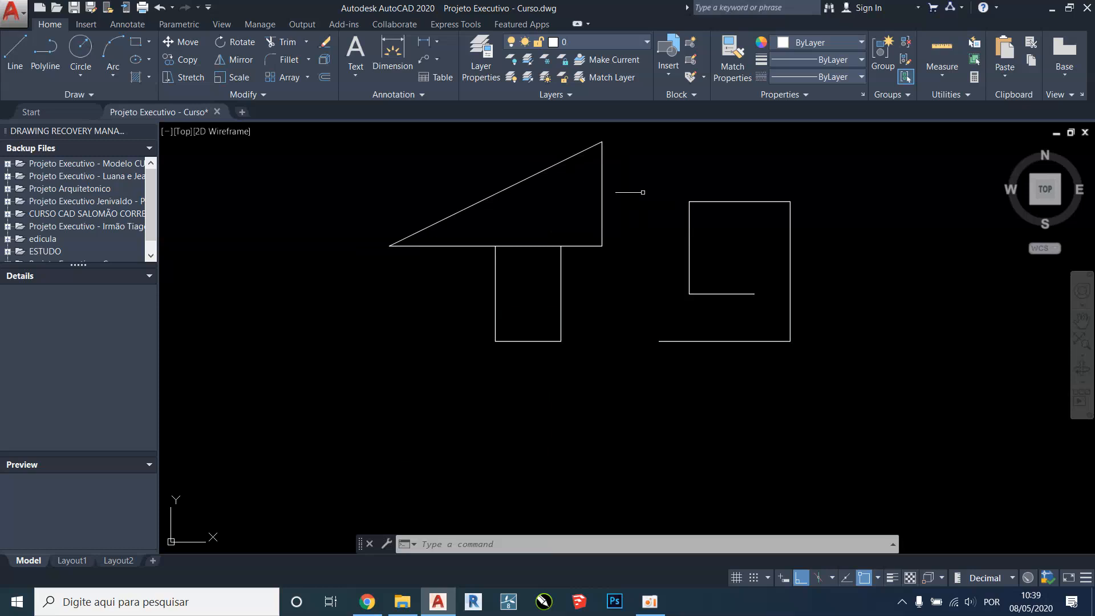
middle_drag(643, 186, 643, 259)
scroll(643, 264, up, 4)
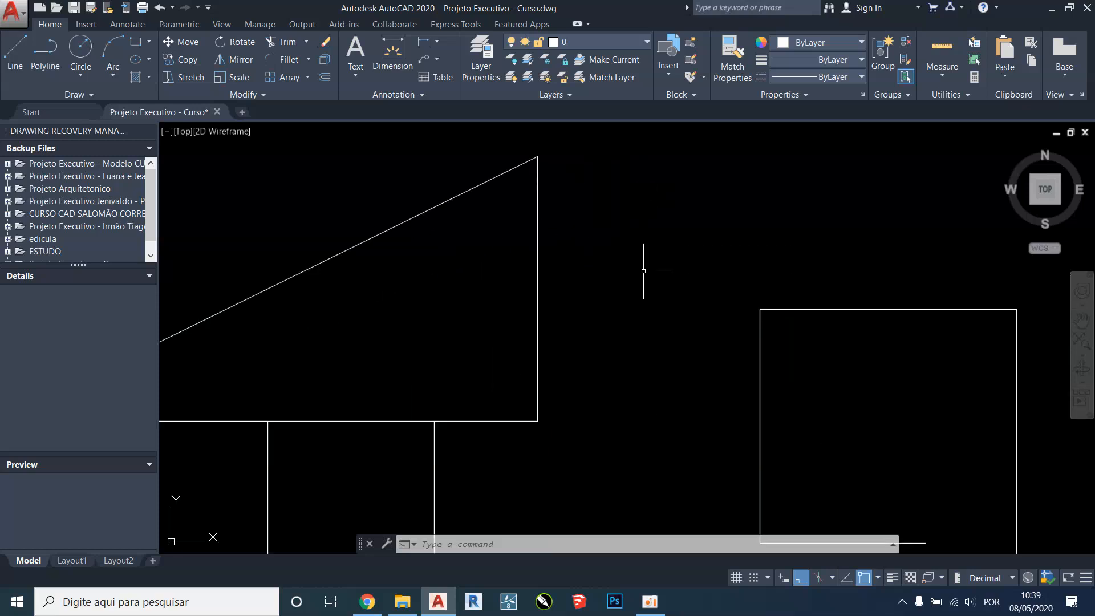
scroll(643, 271, down, 9)
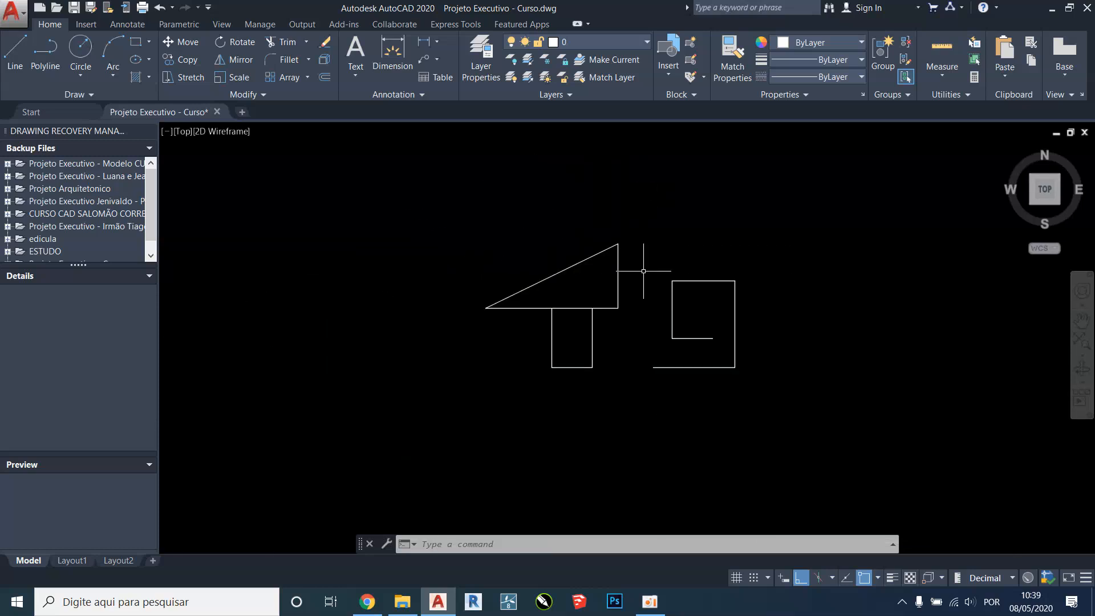
middle_drag(643, 271, 539, 324)
scroll(538, 324, up, 2)
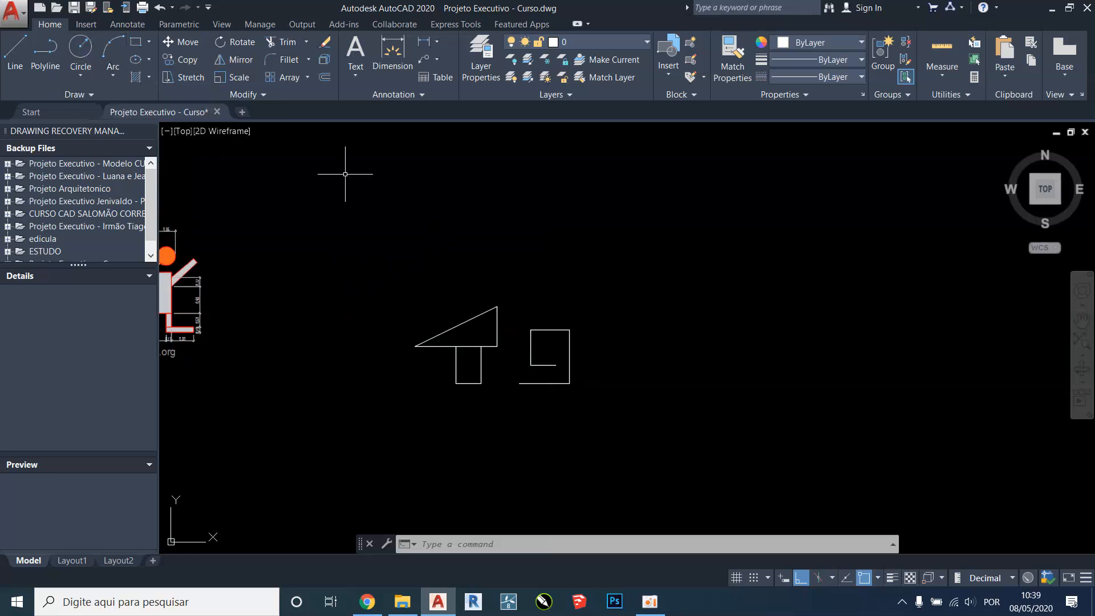
Step: Draw a Center, Radius circle with a radius of 0.5 below the rectangle under the triangle
text(c)
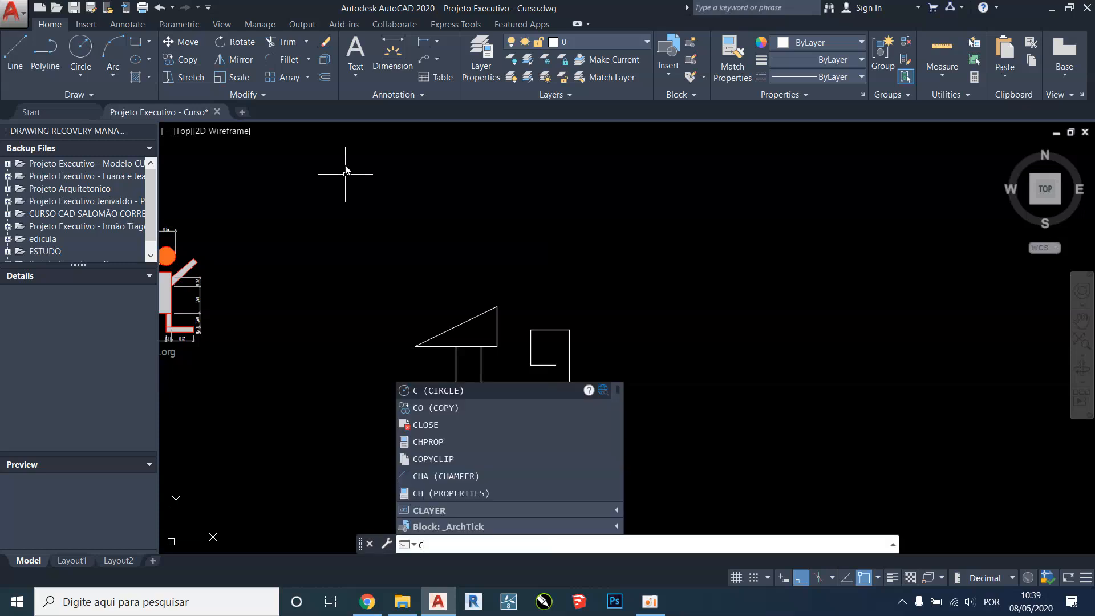
click(88, 48)
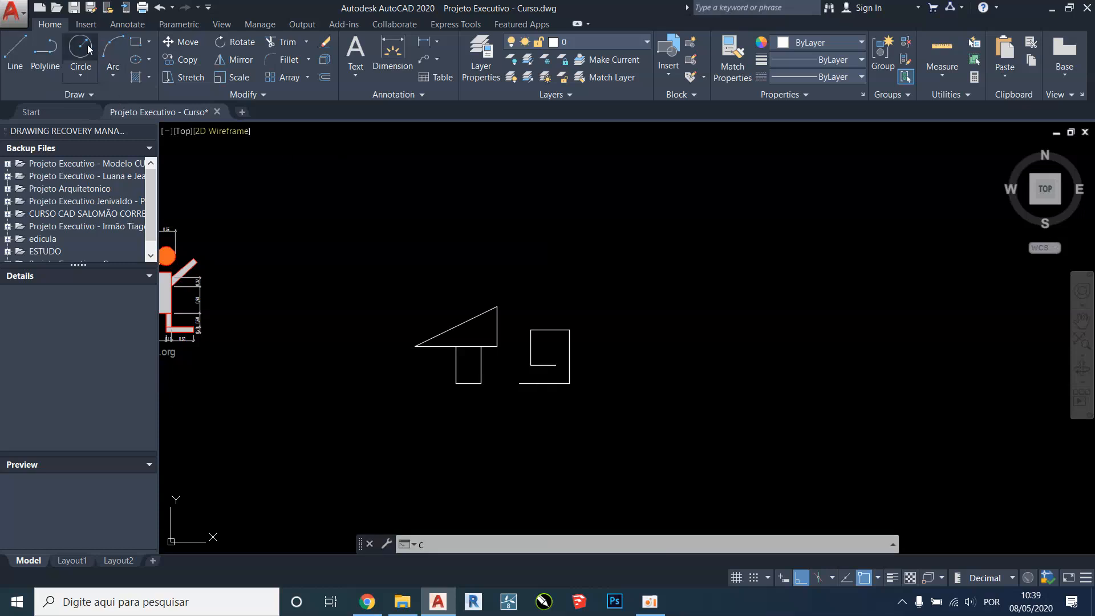
click(81, 78)
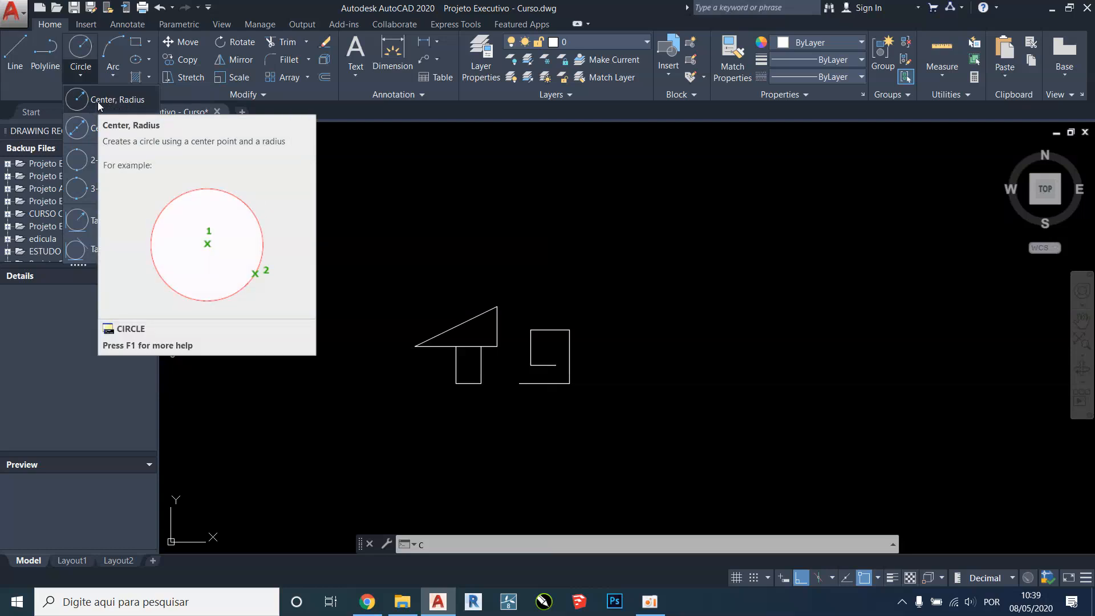
click(98, 101)
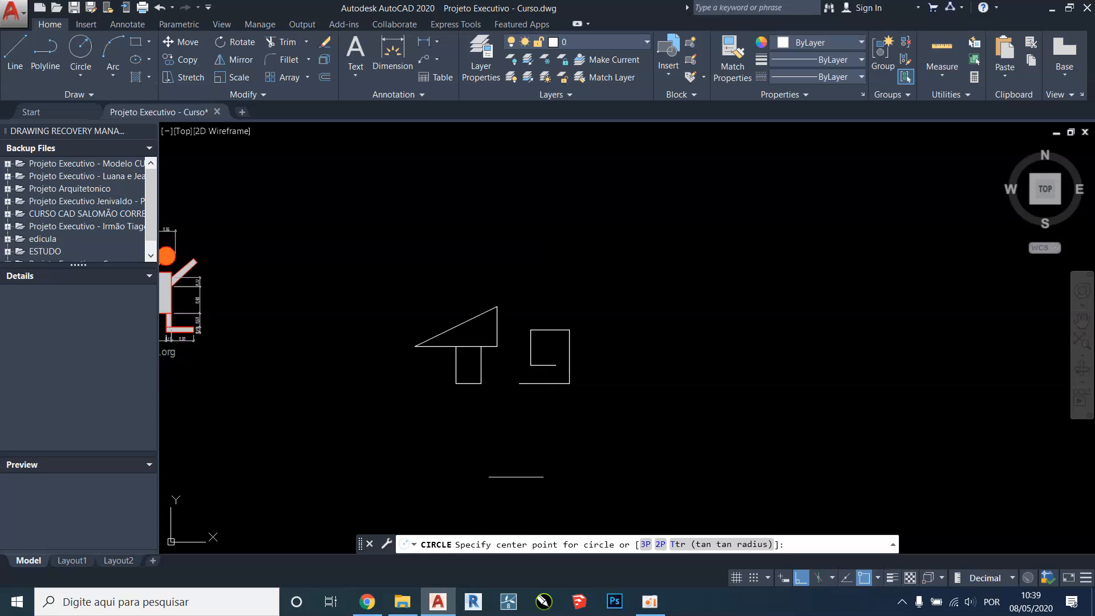
scroll(516, 477, up, 2)
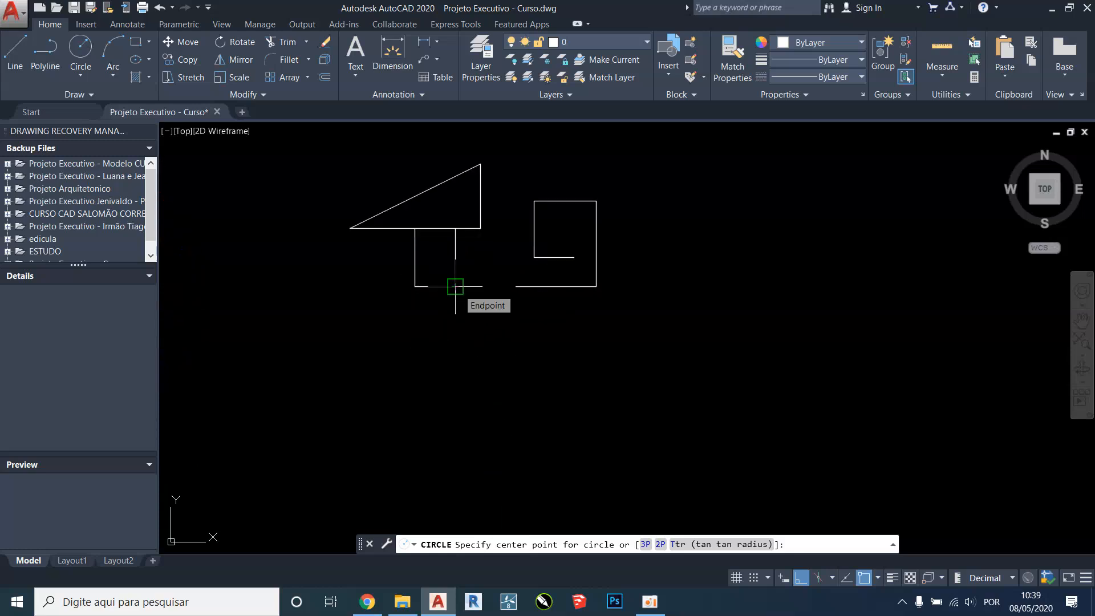
click(455, 379)
scroll(426, 379, up, 2)
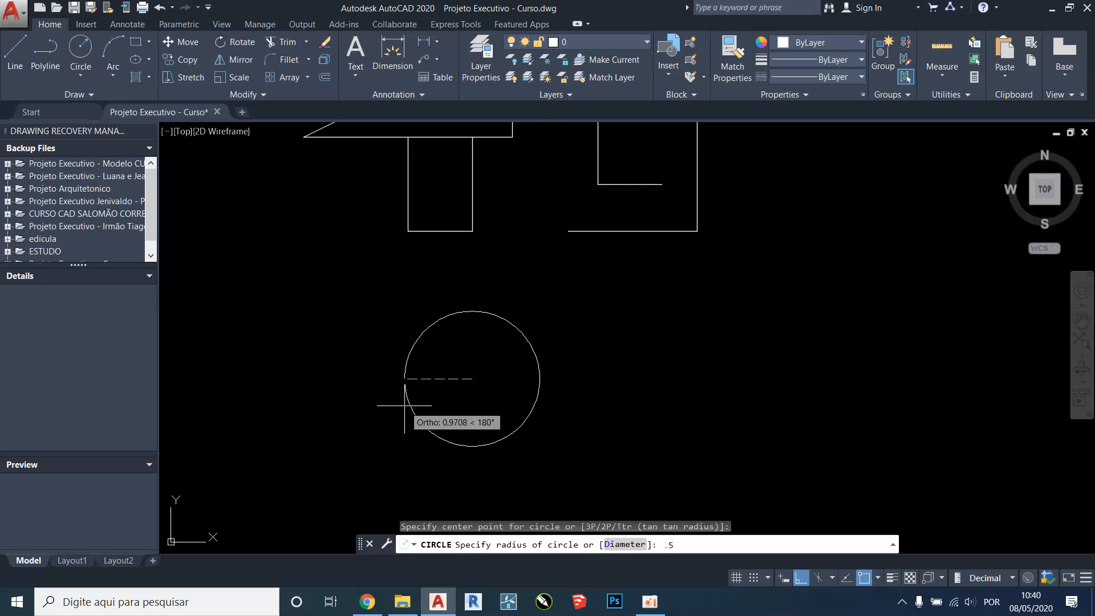
key(Return)
scroll(475, 386, up, 2)
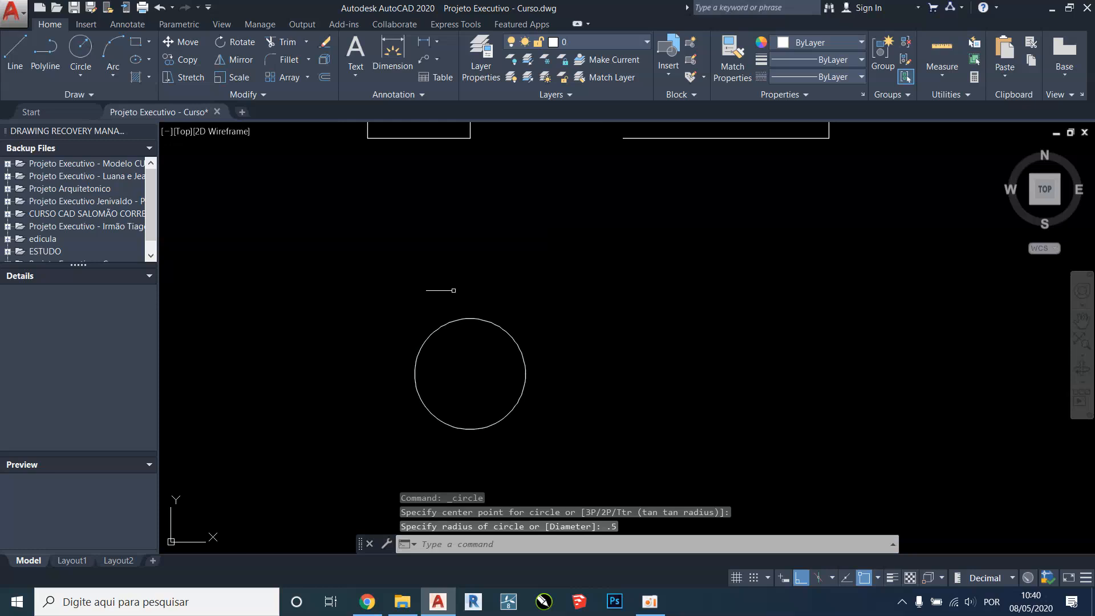
Step: Check the circle's diameter with a linear dimension between its opposite side quadrants, without placing the dimension
click(422, 43)
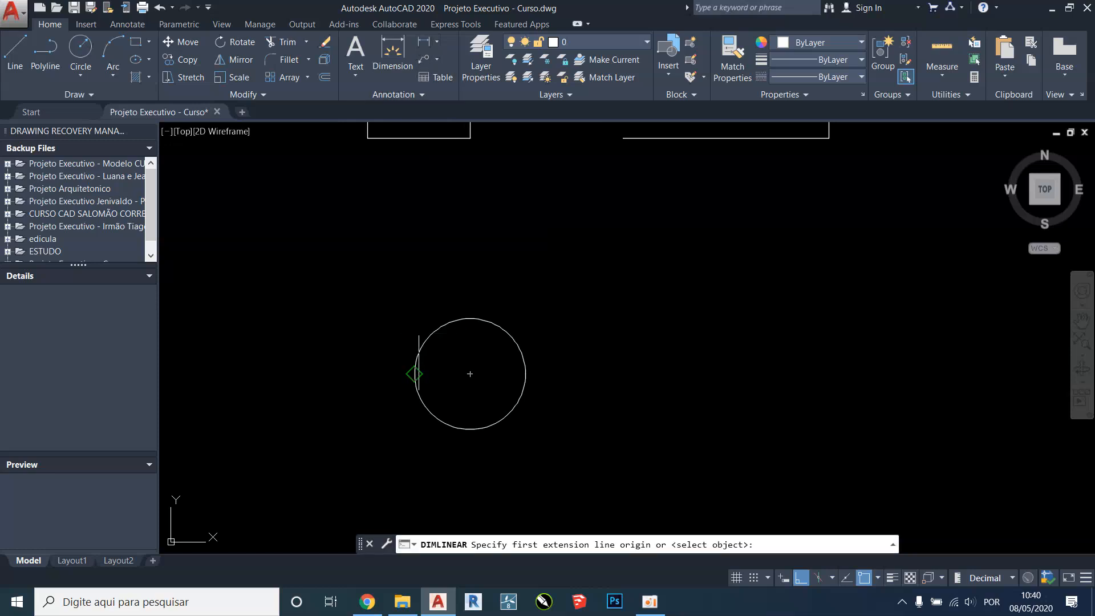
click(416, 373)
click(525, 374)
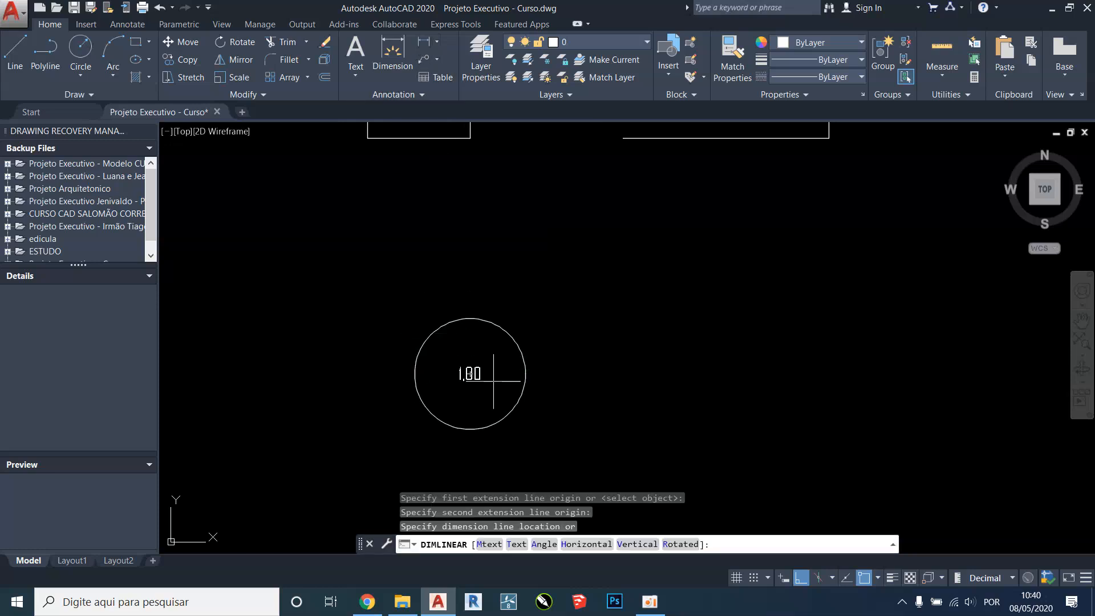
key(Escape)
middle_drag(522, 361, 428, 373)
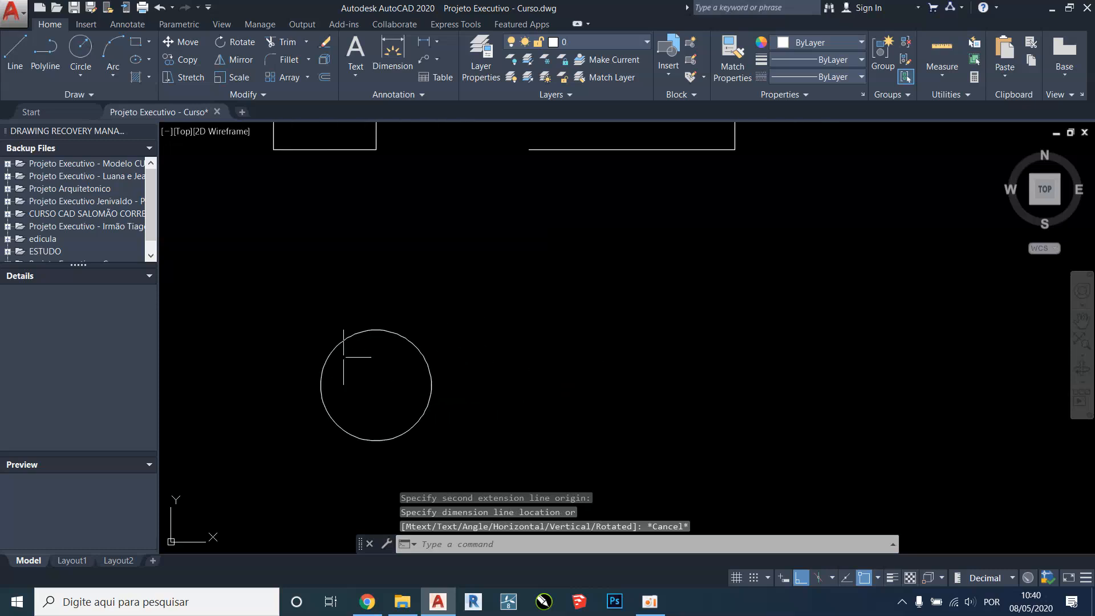
Step: Preview a 2-Point circle starting from a point right of the existing circle, then cancel it
click(92, 74)
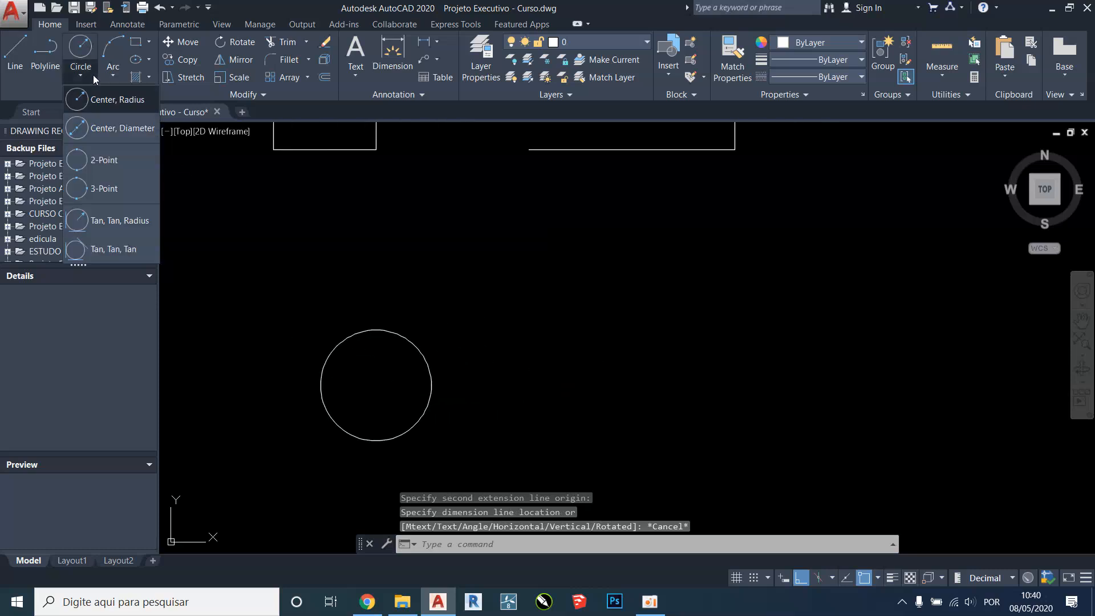
click(116, 159)
middle_drag(327, 245, 207, 229)
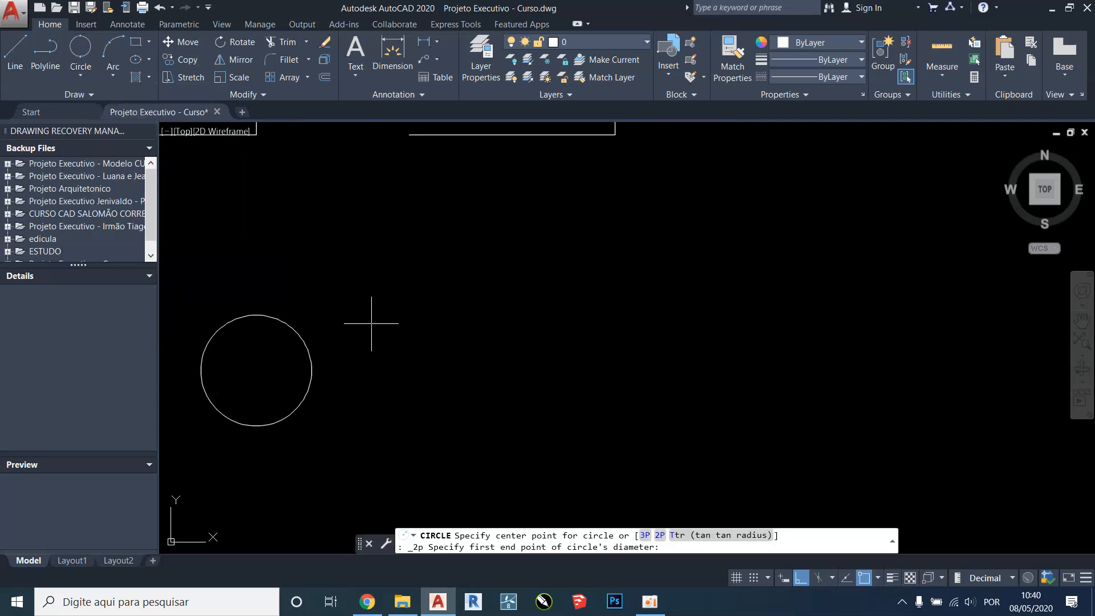
click(394, 341)
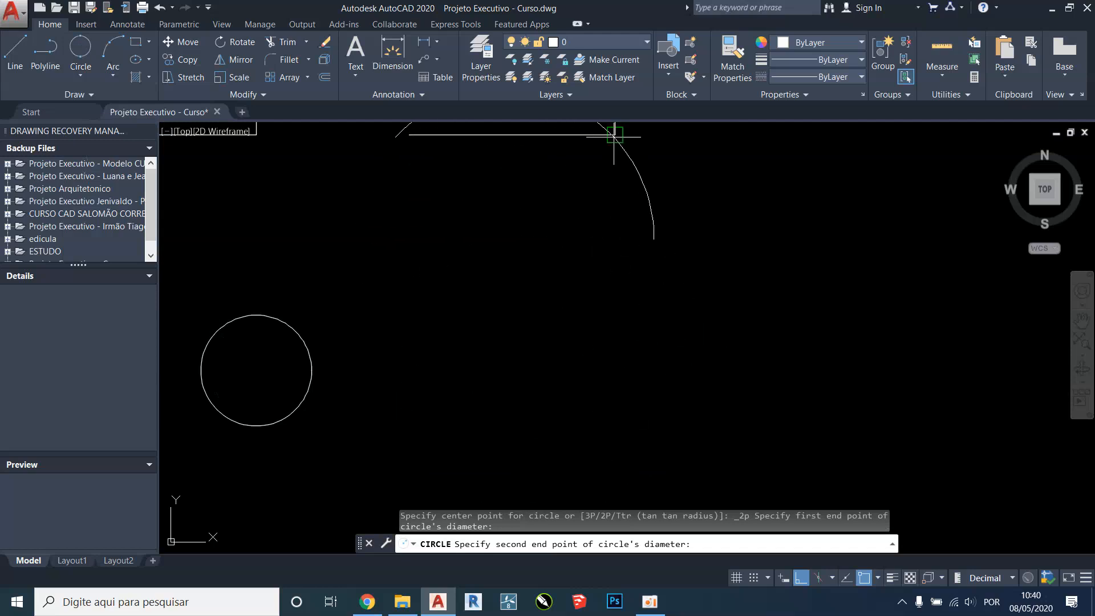
key(Escape)
Step: Draw a Tan, Tan, Radius circle with radius 0.5, tangent to the spiral's bottom segment and its outer right segment
click(81, 75)
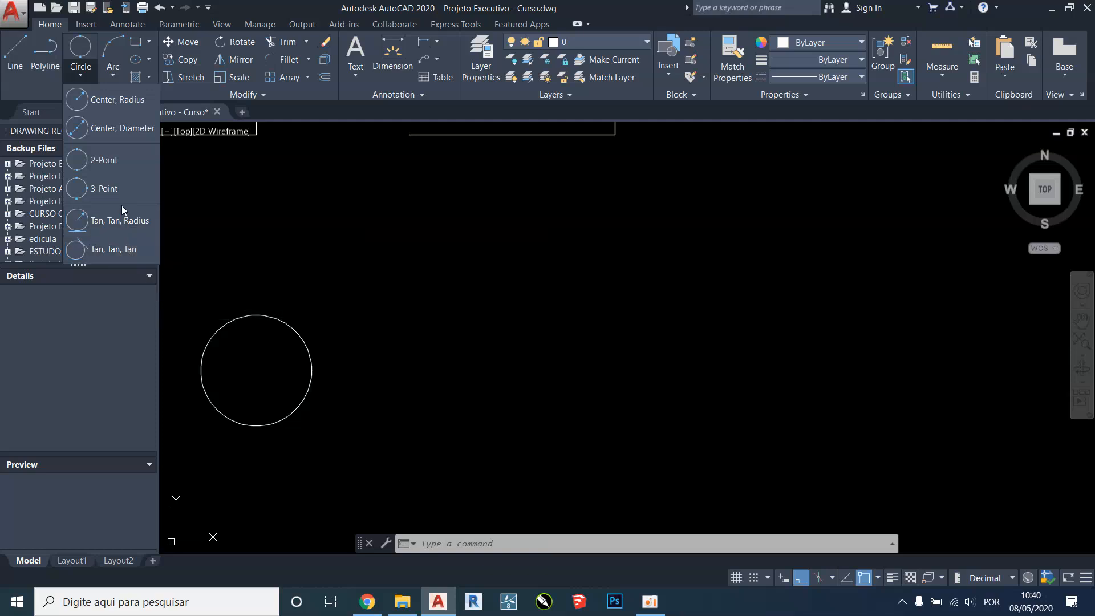
click(122, 221)
middle_drag(318, 183, 329, 417)
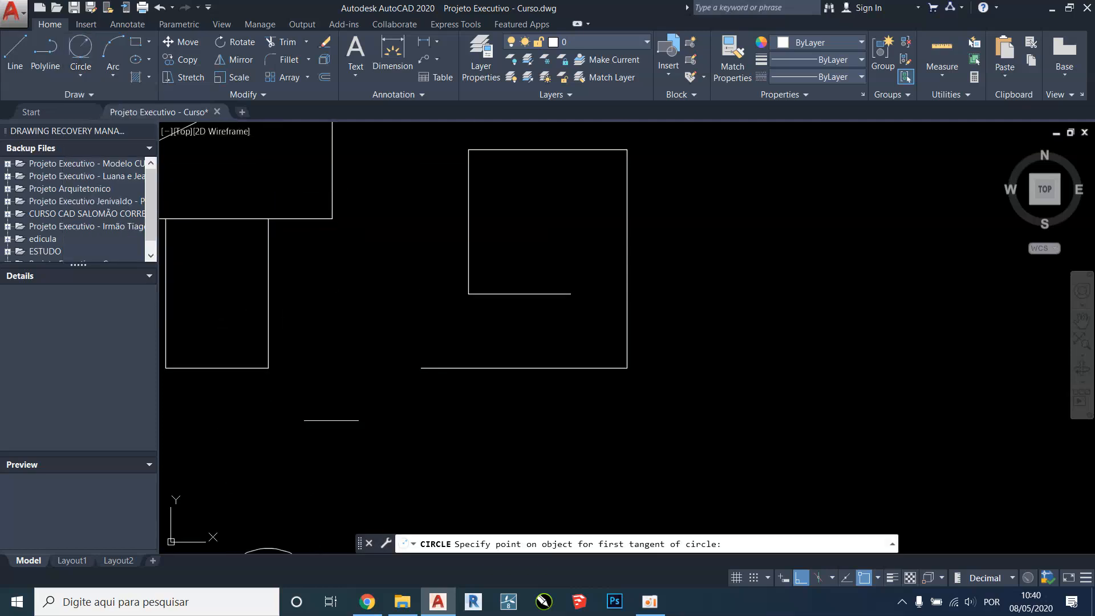
click(526, 368)
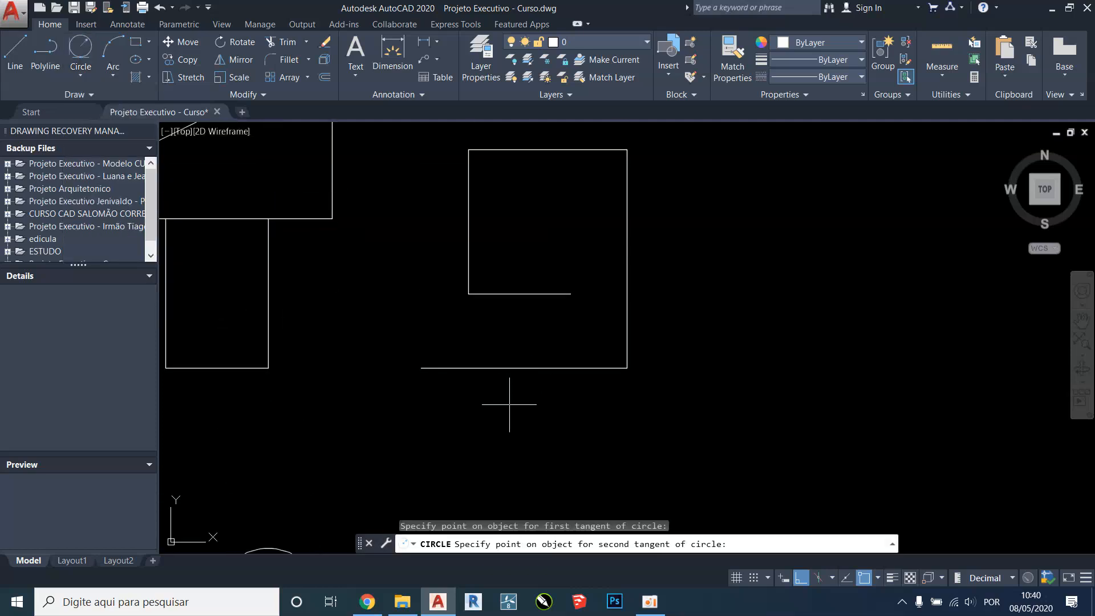
click(627, 314)
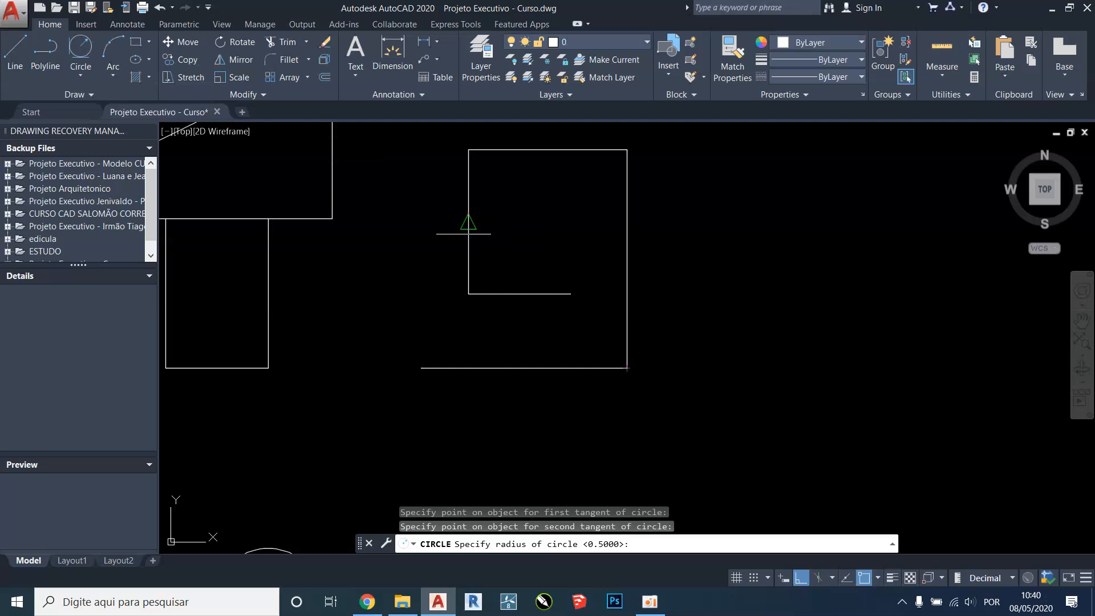
middle_drag(569, 252, 562, 298)
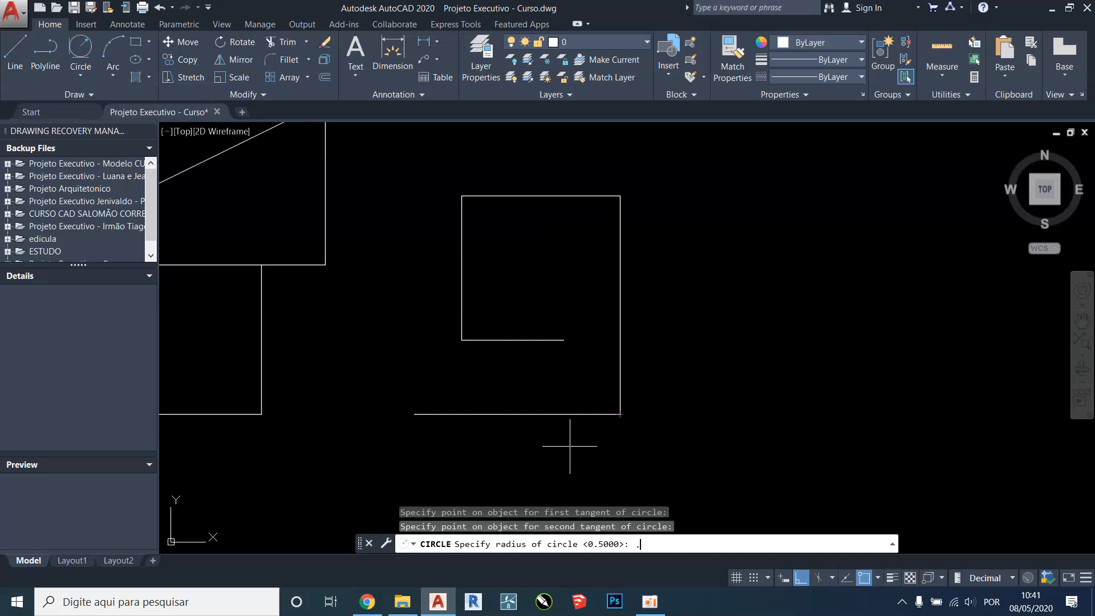
key(Return)
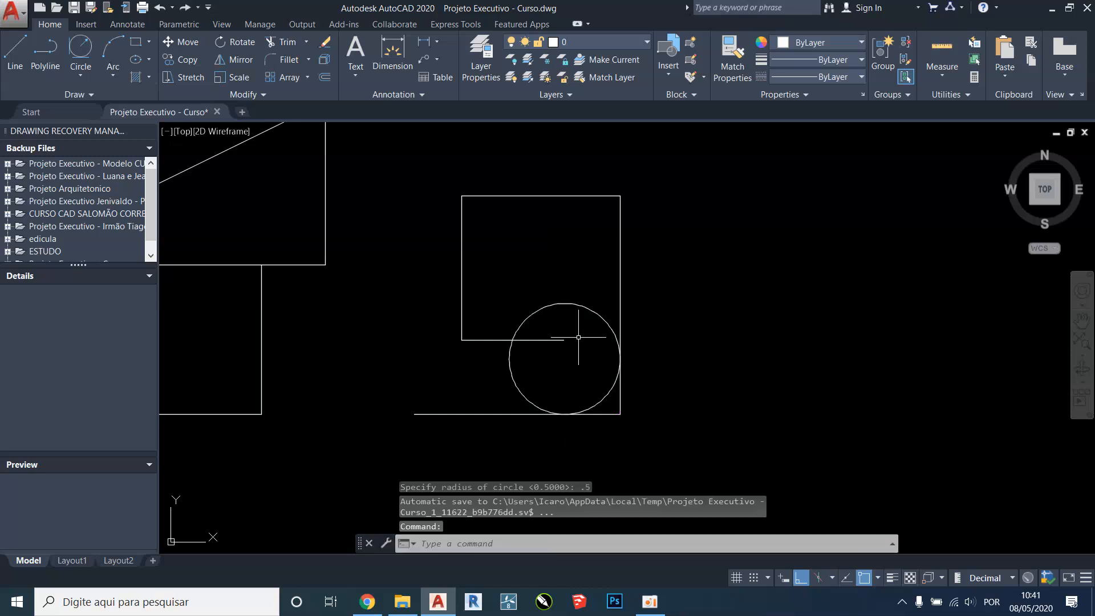
Step: Draw a Tan, Tan, Tan circle touching the spiral's left, top and inner bottom segments
scroll(568, 413, up, 2)
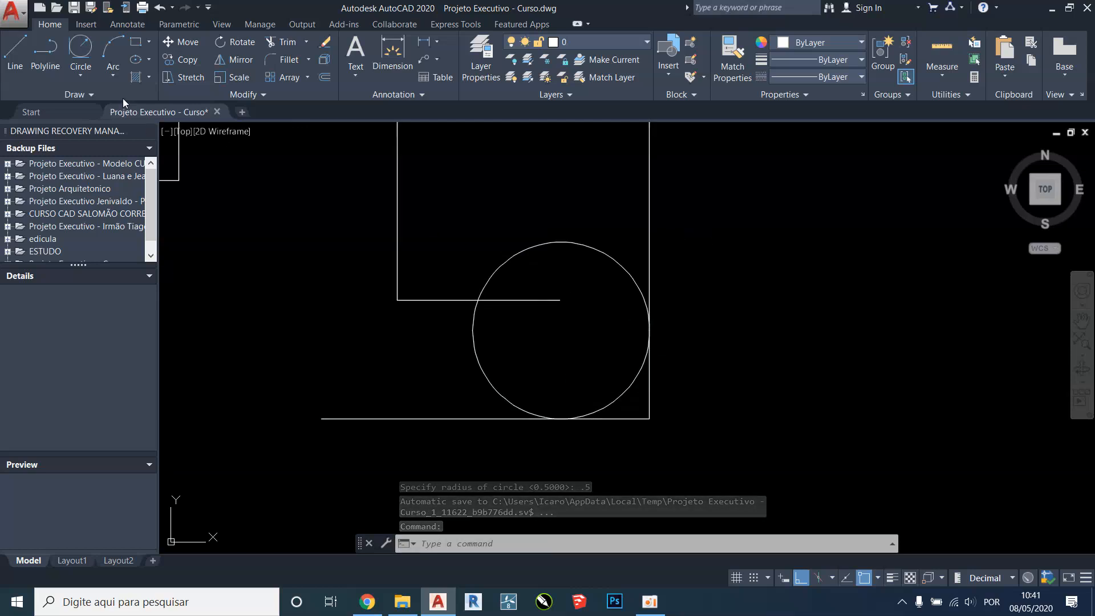
click(81, 74)
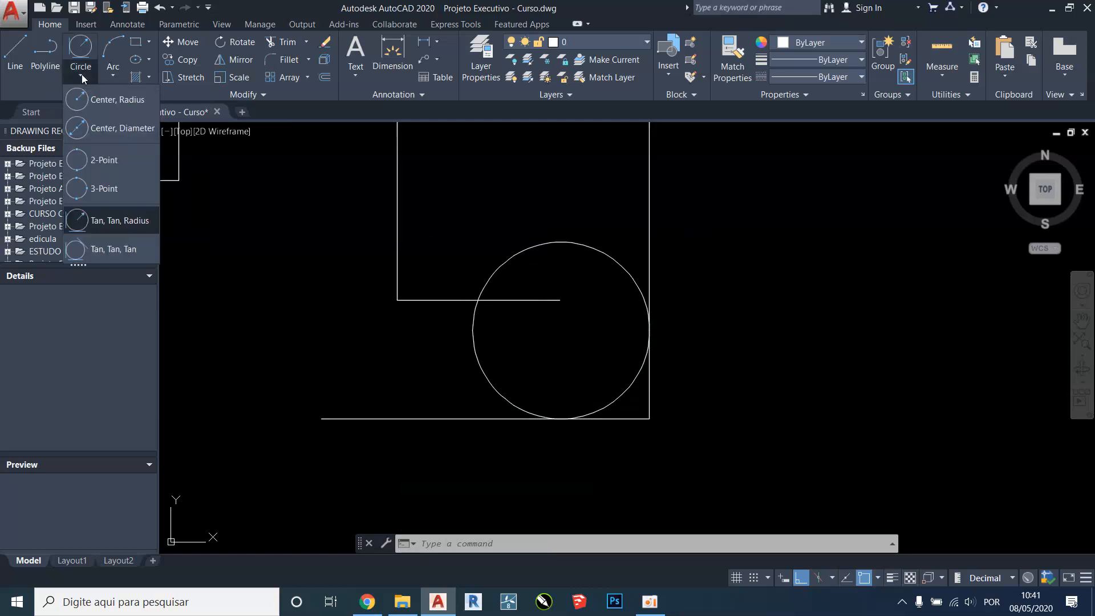
click(121, 249)
middle_drag(324, 197, 303, 340)
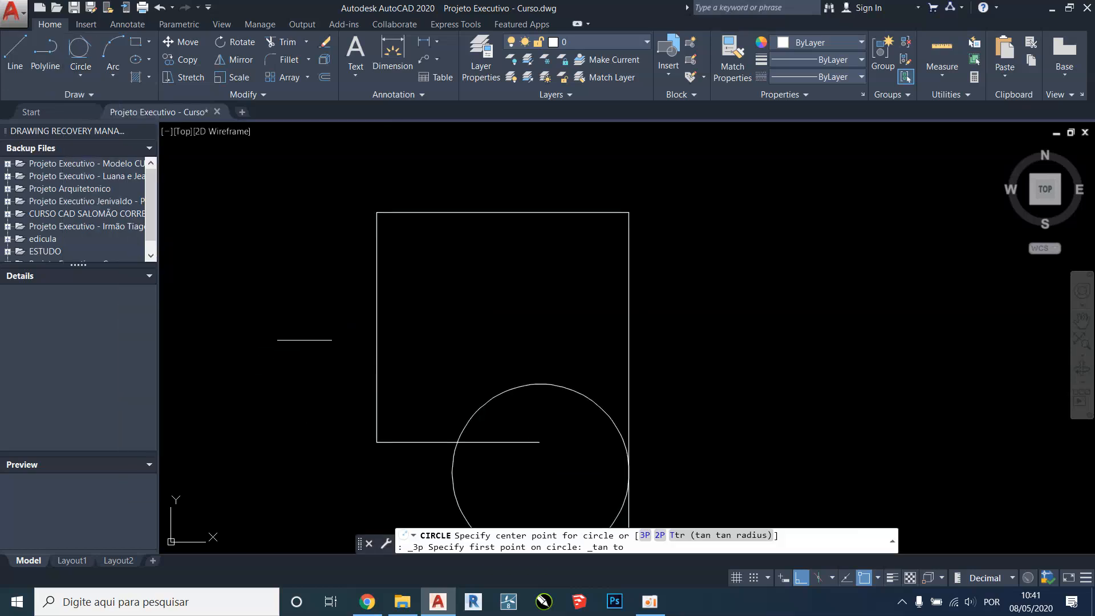
click(376, 314)
click(431, 213)
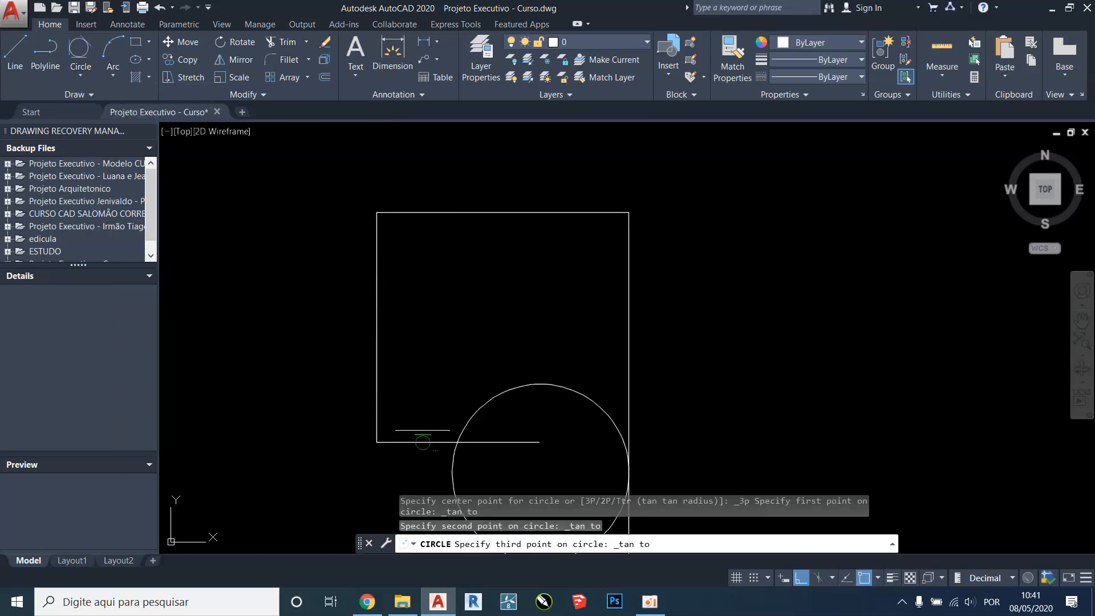
click(423, 430)
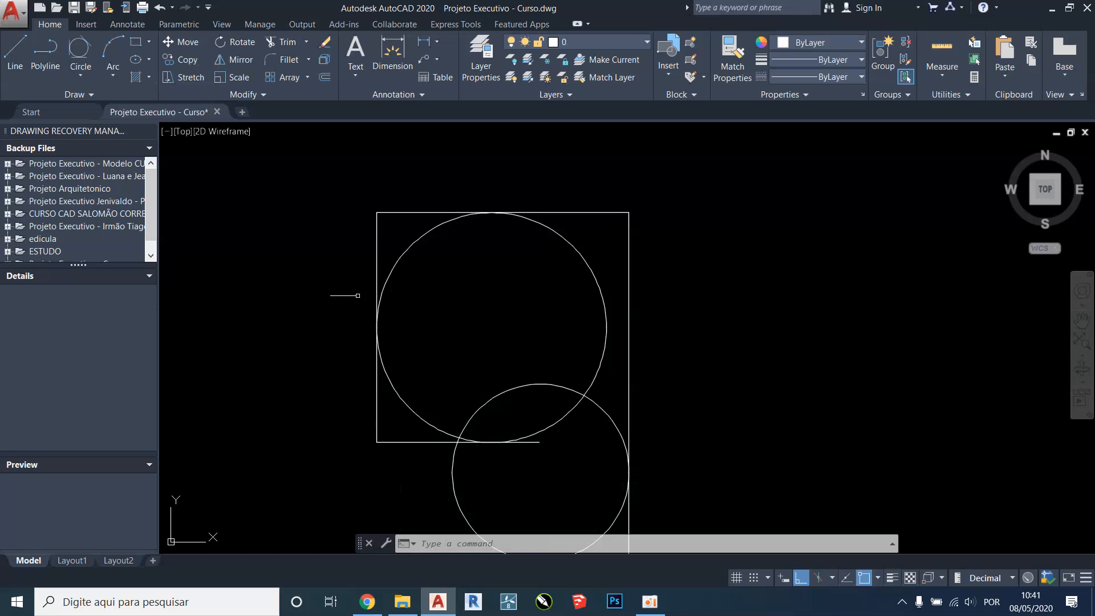
Step: Draw a freehand rectangle in the empty area to the right of the spiral
scroll(357, 296, down, 3)
click(136, 42)
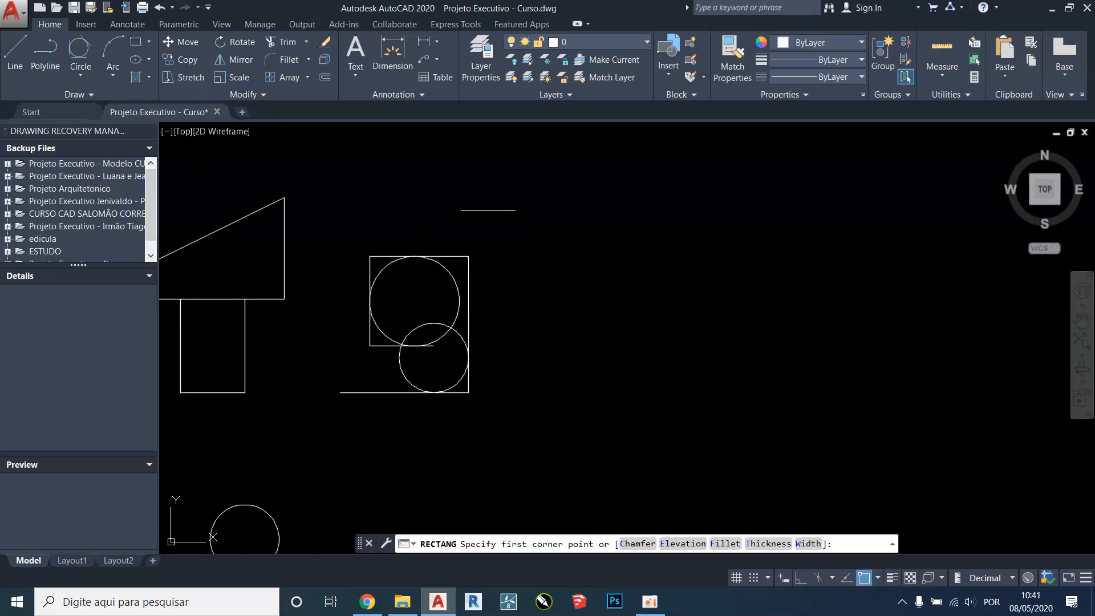
middle_drag(488, 211, 284, 233)
click(337, 202)
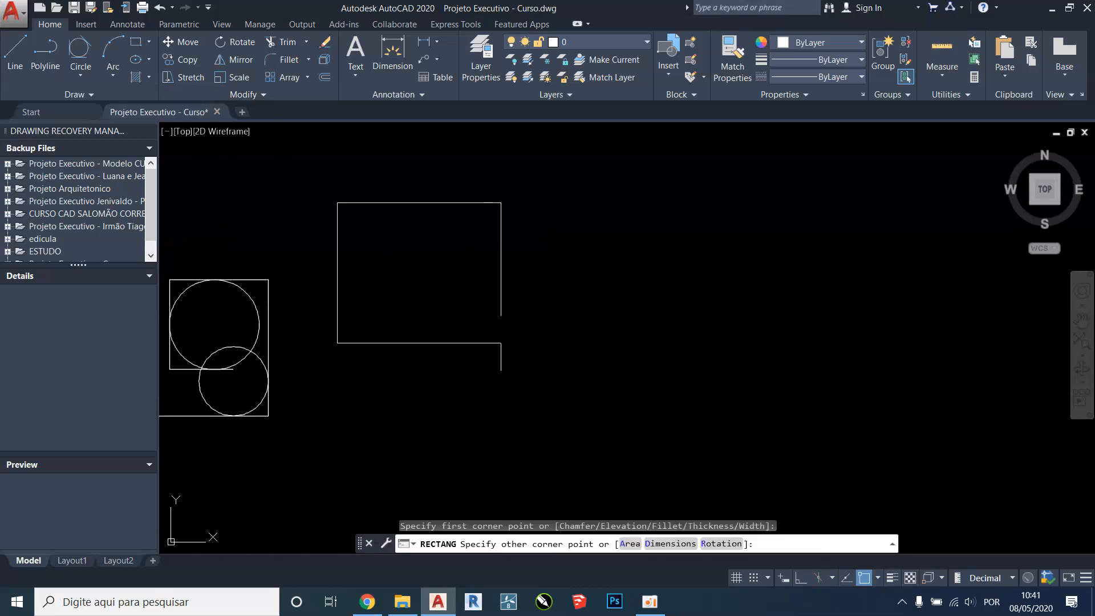
click(517, 368)
Step: Draw a Tan, Tan, Tan circle inside the new rectangle, touching its left, top and bottom sides
click(80, 76)
click(119, 250)
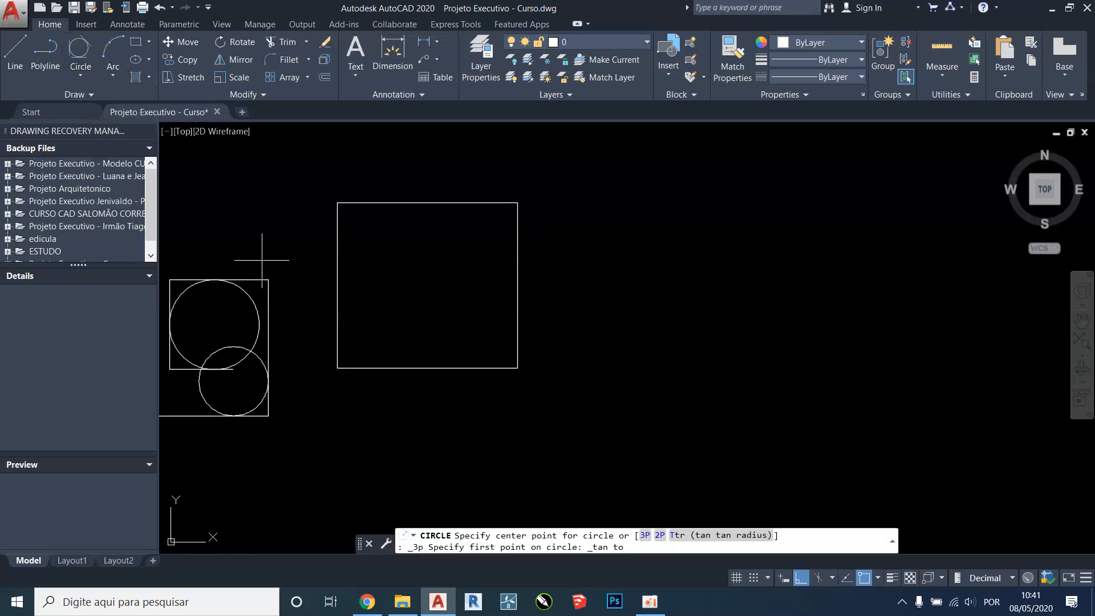
click(337, 245)
click(382, 205)
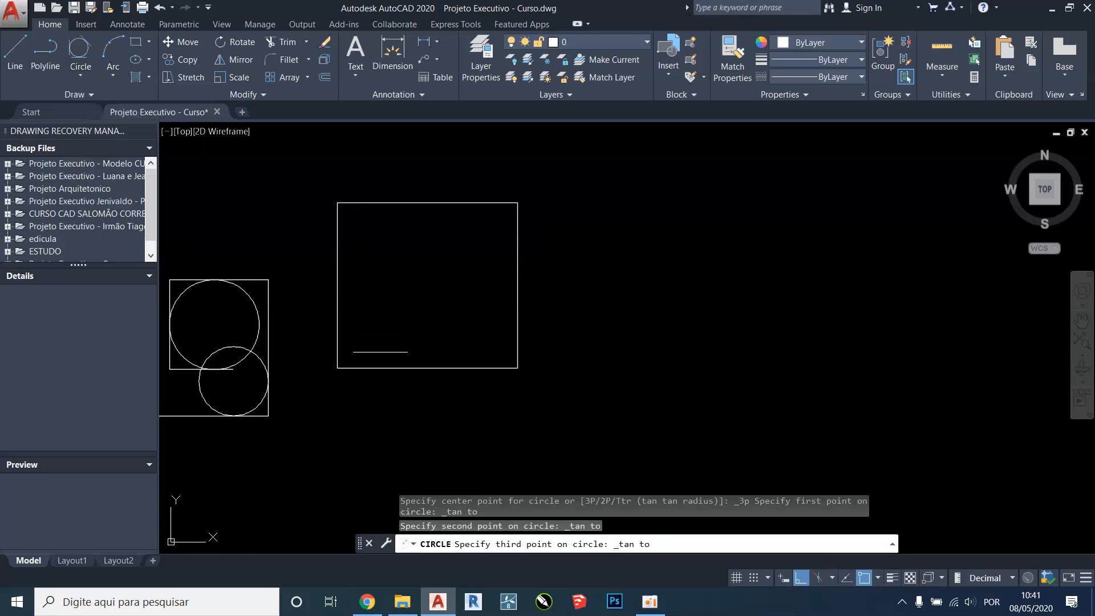
click(384, 360)
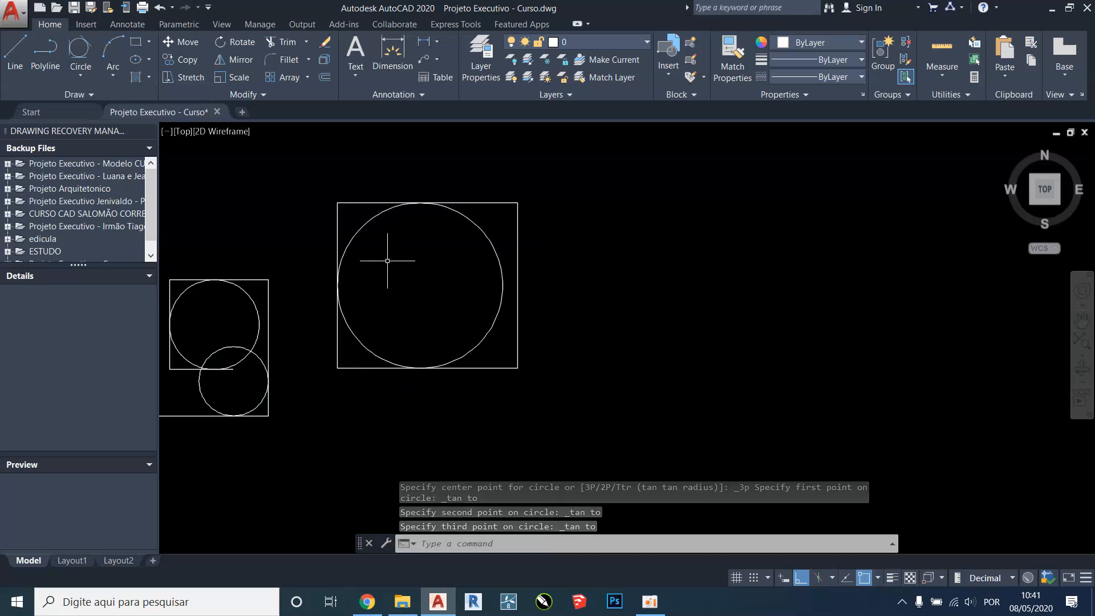
scroll(390, 258, up, 2)
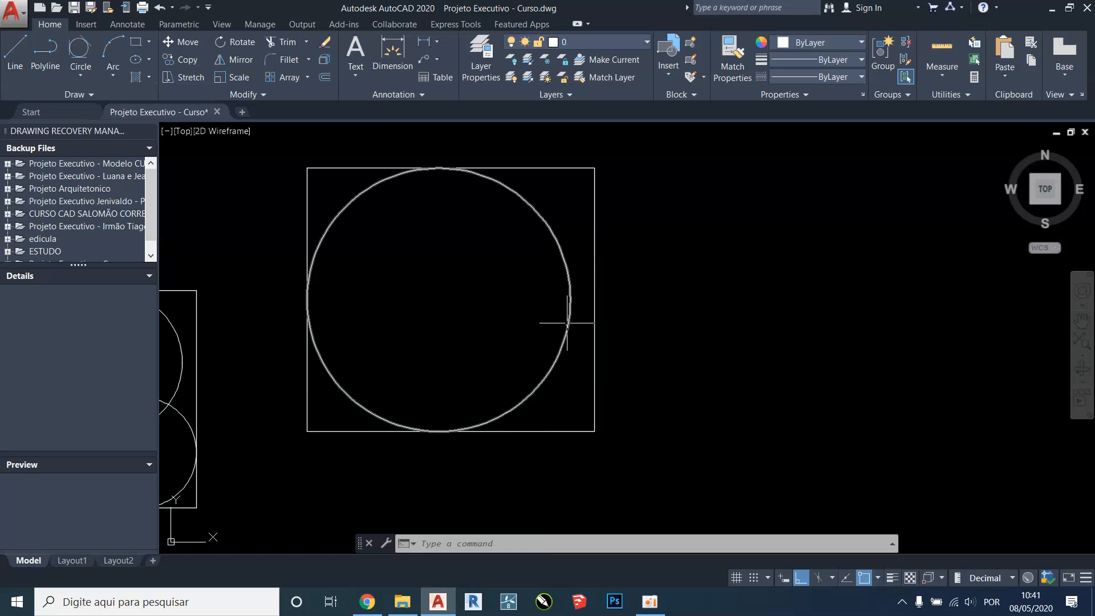
scroll(621, 245, down, 2)
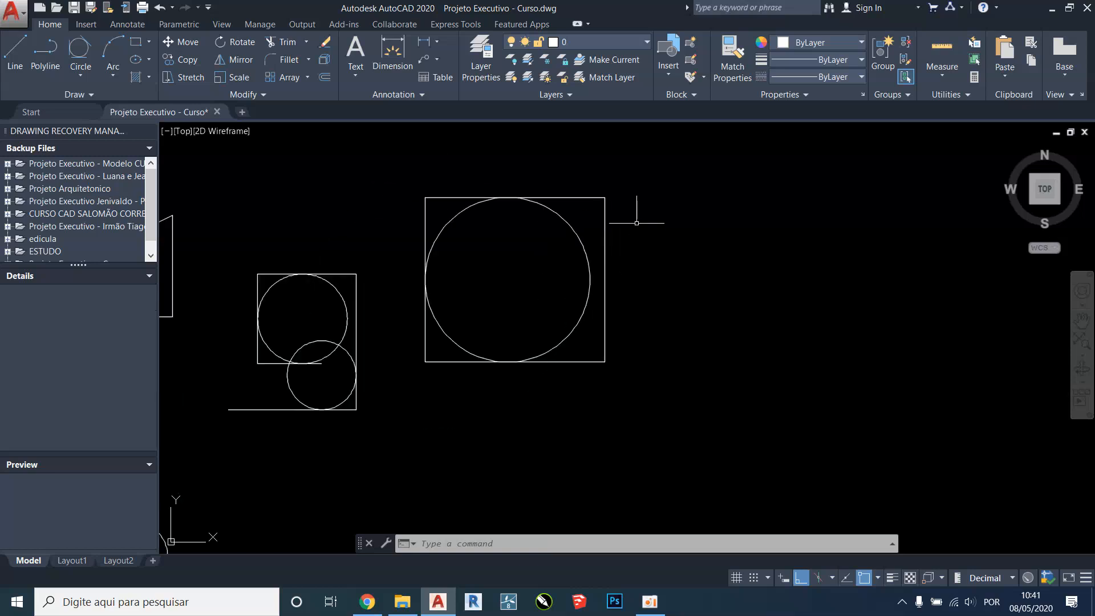
Step: Select all the practice figures with one crossing selection, leaving out the mouse figure, and delete them
click(633, 219)
scroll(320, 399, down, 2)
middle_drag(308, 399, 492, 354)
scroll(442, 379, down, 1)
click(378, 445)
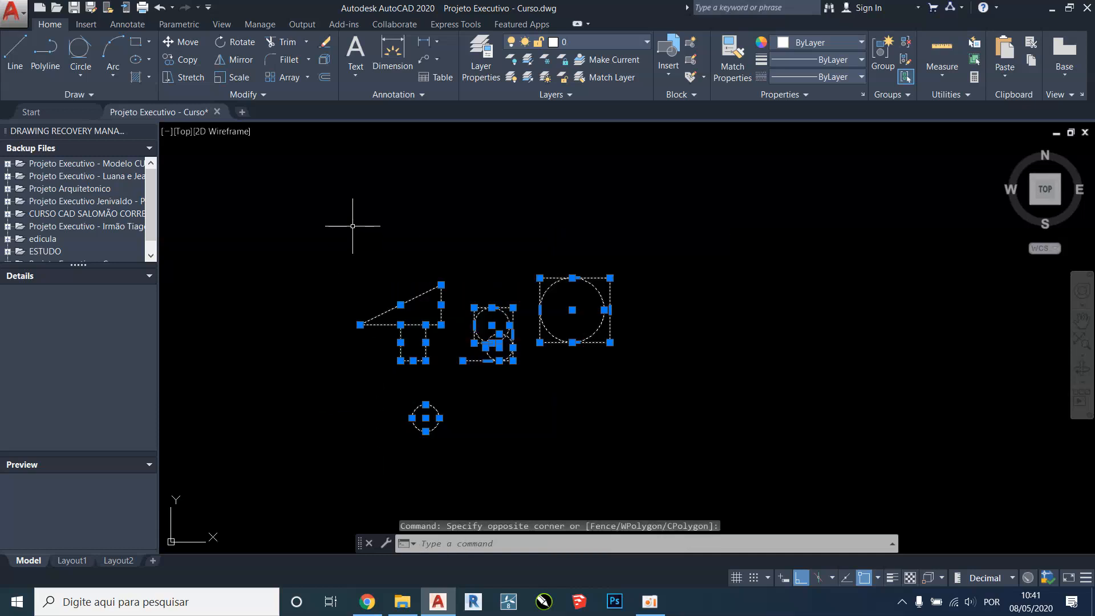
key(Delete)
Step: Draw a shallow, upward-bulging Start, End, Direction arc to the right of the mouse figure, turning Ortho off to set its tangent direction
mouse_move(352, 226)
middle_down()
mouse_move(354, 254)
mouse_move(465, 265)
middle_up()
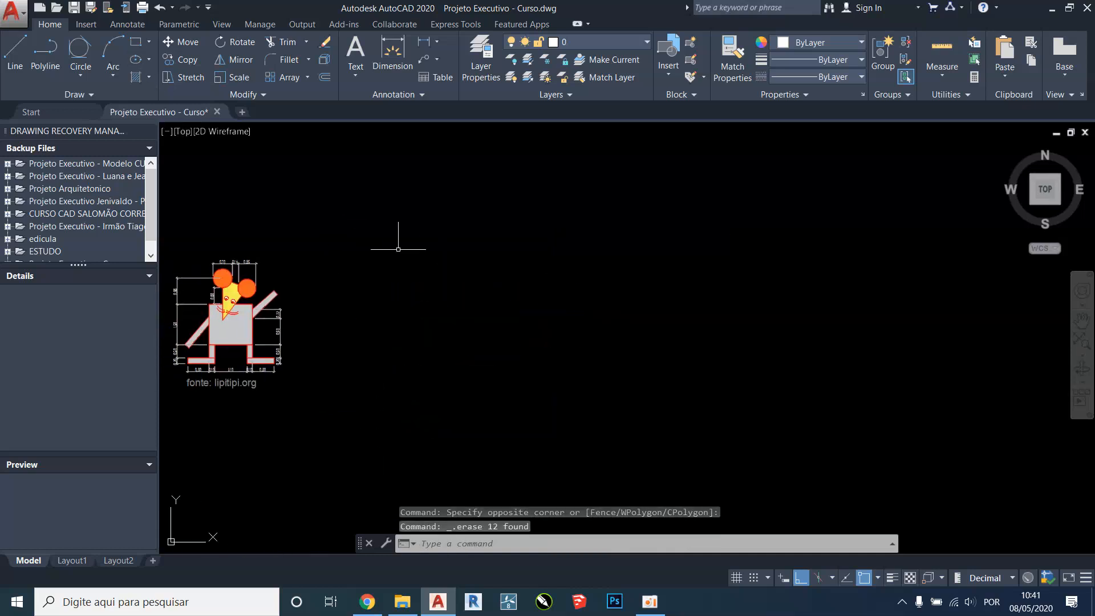
click(109, 77)
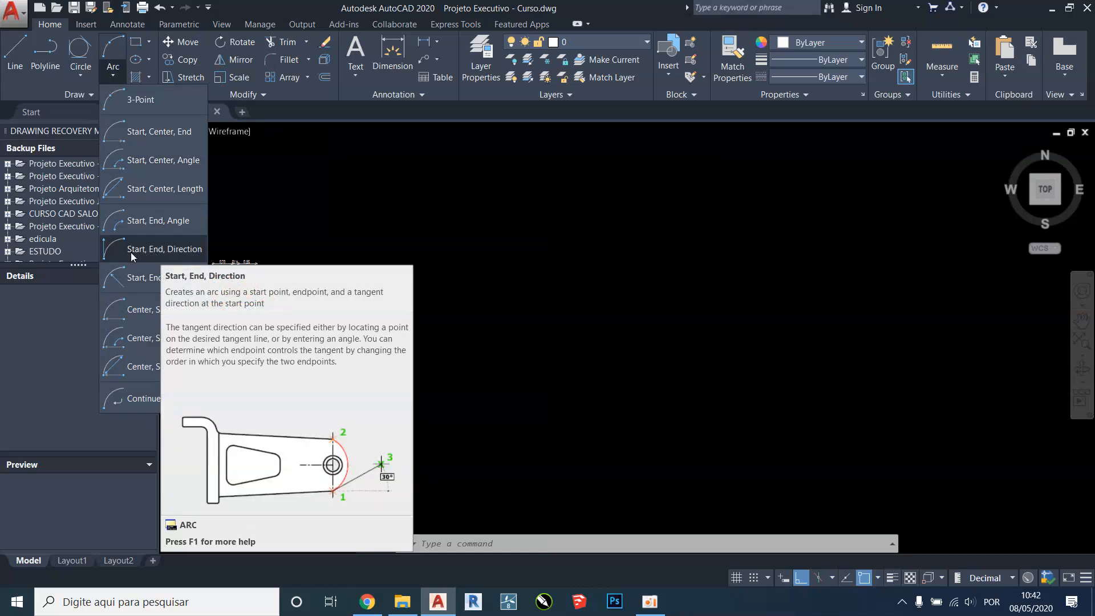
click(159, 244)
click(384, 339)
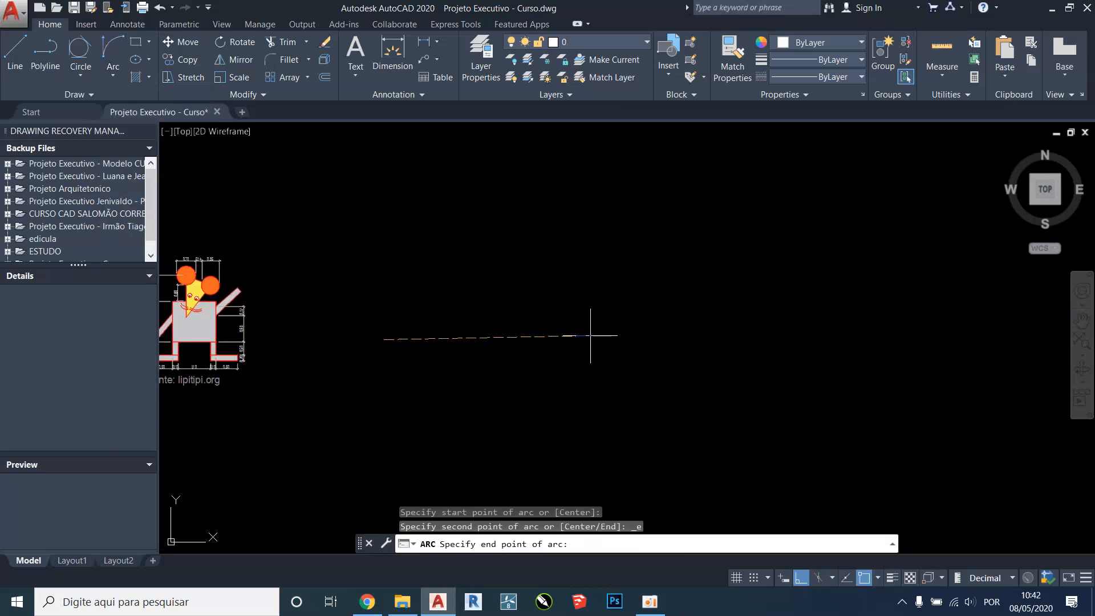
click(589, 333)
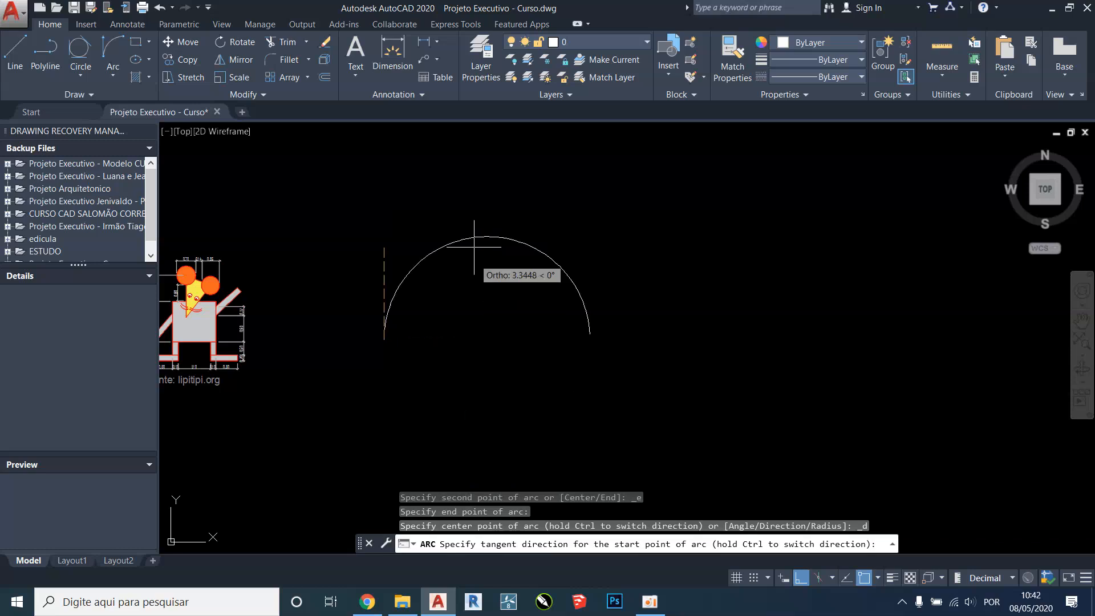
click(801, 578)
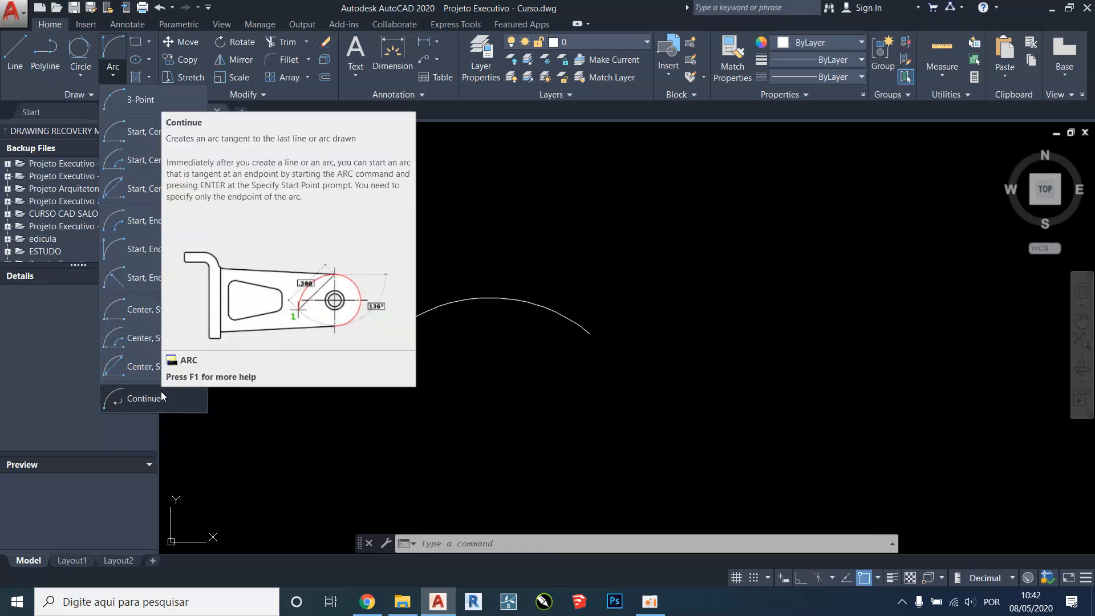
Step: Continue from the arc's right end with a tangent arc, turning Ortho on and placing its endpoint 4 units horizontally to the right
click(162, 396)
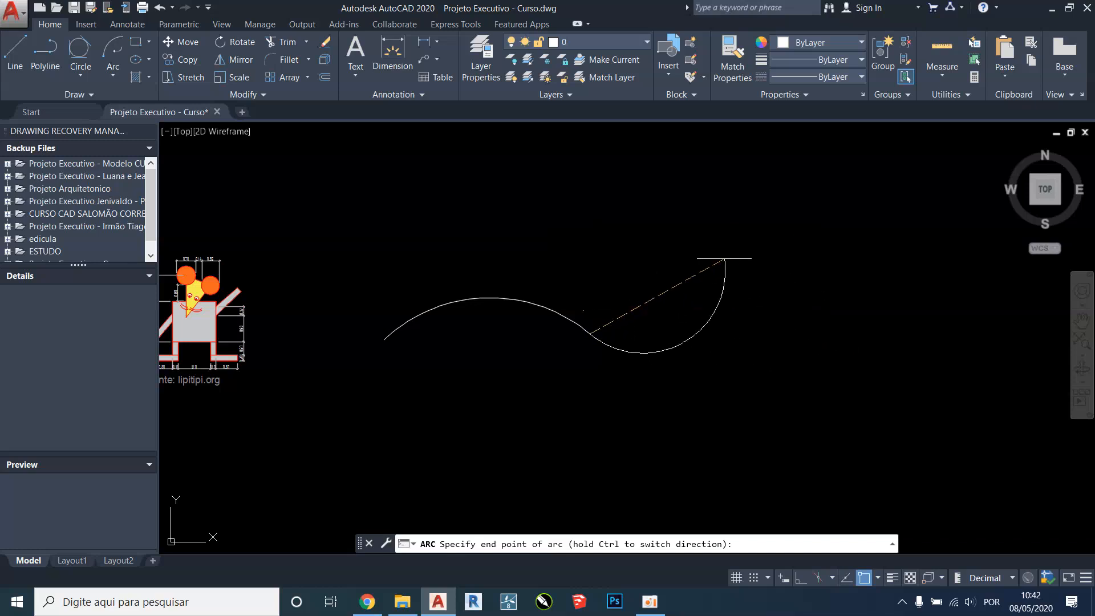
click(801, 578)
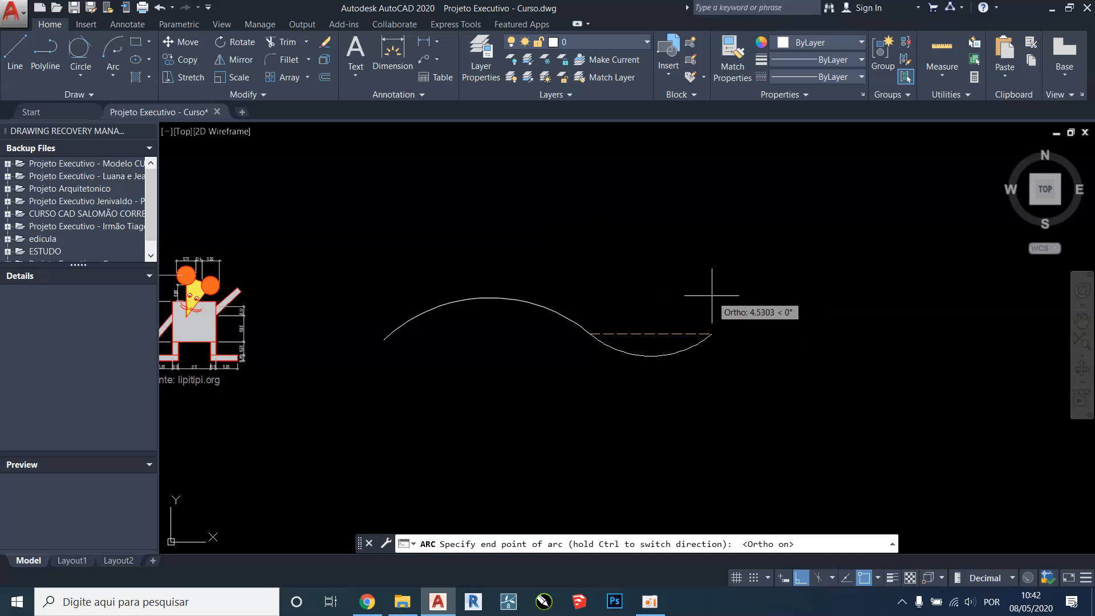
key(Return)
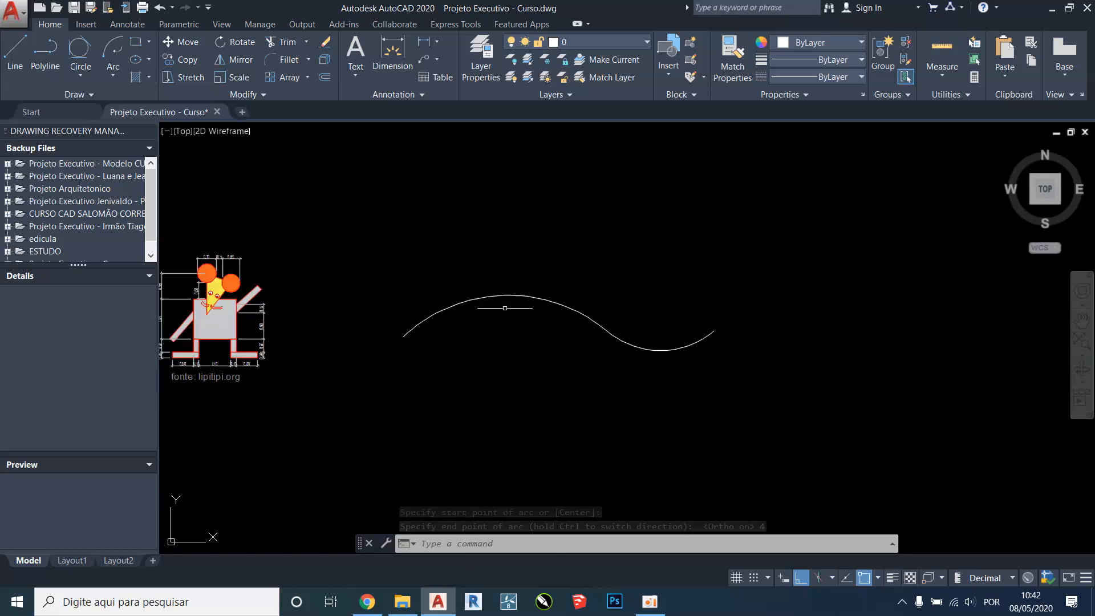
middle_drag(393, 295, 522, 324)
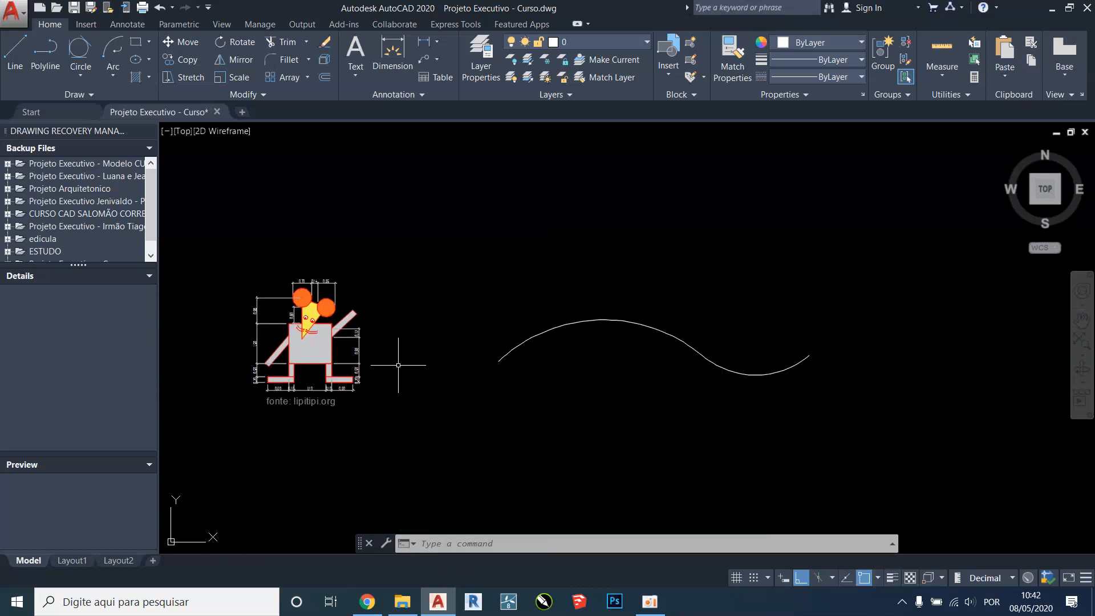